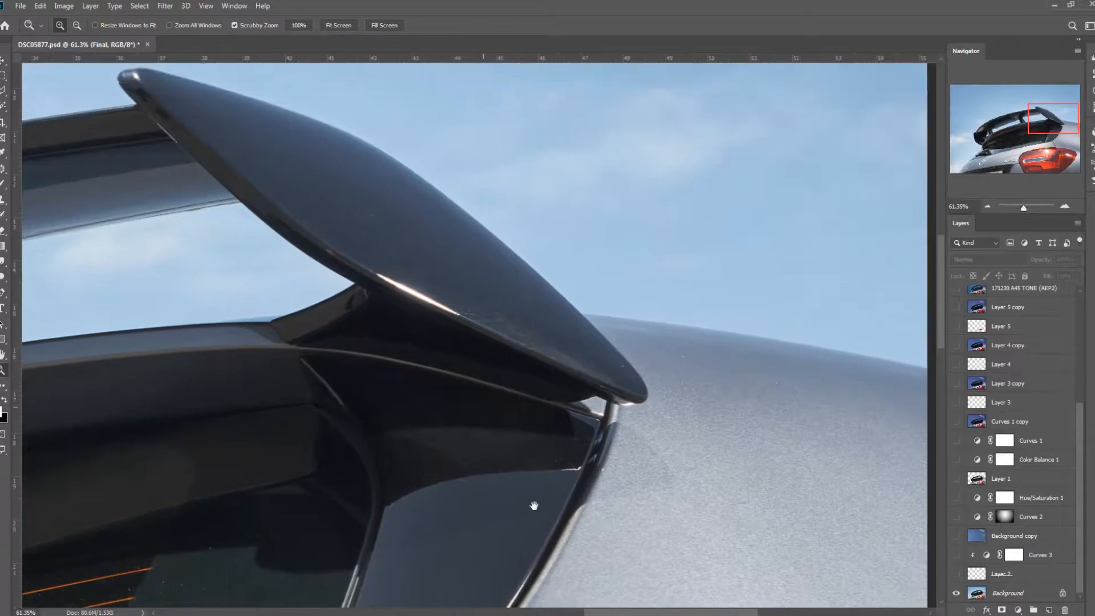
Examine the spoiler, badges, bodywork and taillight of the original car photo up close for dirt and scratches.
{"action": "left_click_drag", "start_coordinate": [584, 453], "coordinate": [459, 296]}
{"action": "left_click_drag", "start_coordinate": [365, 379], "coordinate": [453, 191]}
{"action": "left_click_drag", "start_coordinate": [442, 546], "coordinate": [516, 285]}
{"action": "left_click_drag", "start_coordinate": [400, 596], "coordinate": [457, 502]}
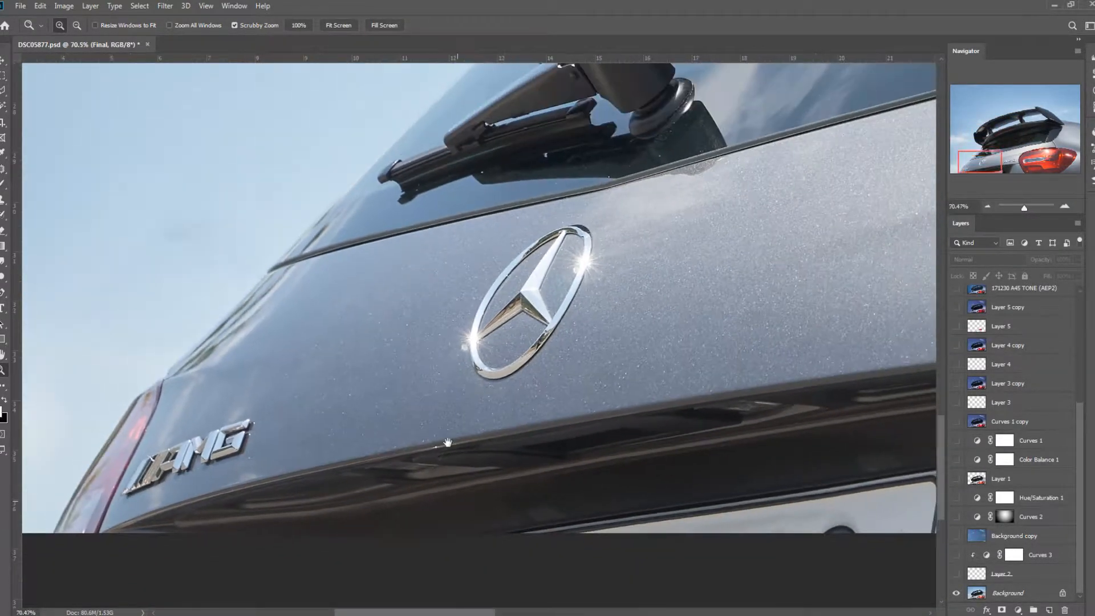
{"action": "left_click_drag", "start_coordinate": [574, 547], "coordinate": [391, 393]}
{"action": "left_click_drag", "start_coordinate": [816, 433], "coordinate": [352, 452]}
{"action": "left_click_drag", "start_coordinate": [735, 251], "coordinate": [444, 445]}
{"action": "left_click_drag", "start_coordinate": [563, 466], "coordinate": [223, 485]}
{"action": "left_click_drag", "start_coordinate": [537, 446], "coordinate": [507, 458]}
{"action": "left_click_drag", "start_coordinate": [694, 478], "coordinate": [665, 472]}
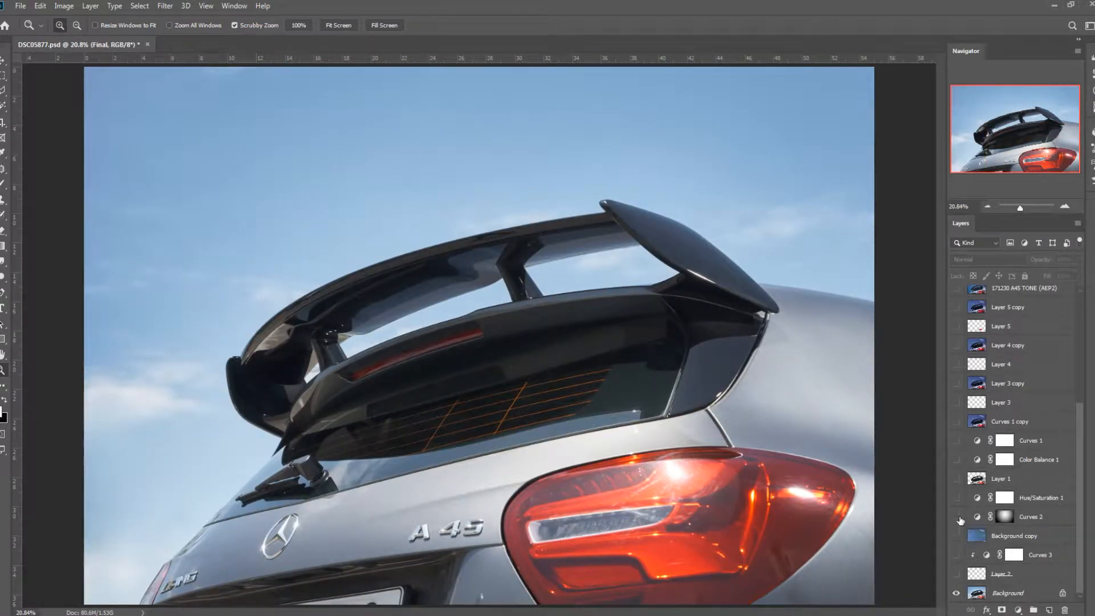
Compare the taillight up close with and without the cleaned-up car in Layer 1.
{"action": "left_click", "coordinate": [957, 480]}
{"action": "left_click", "coordinate": [956, 479]}
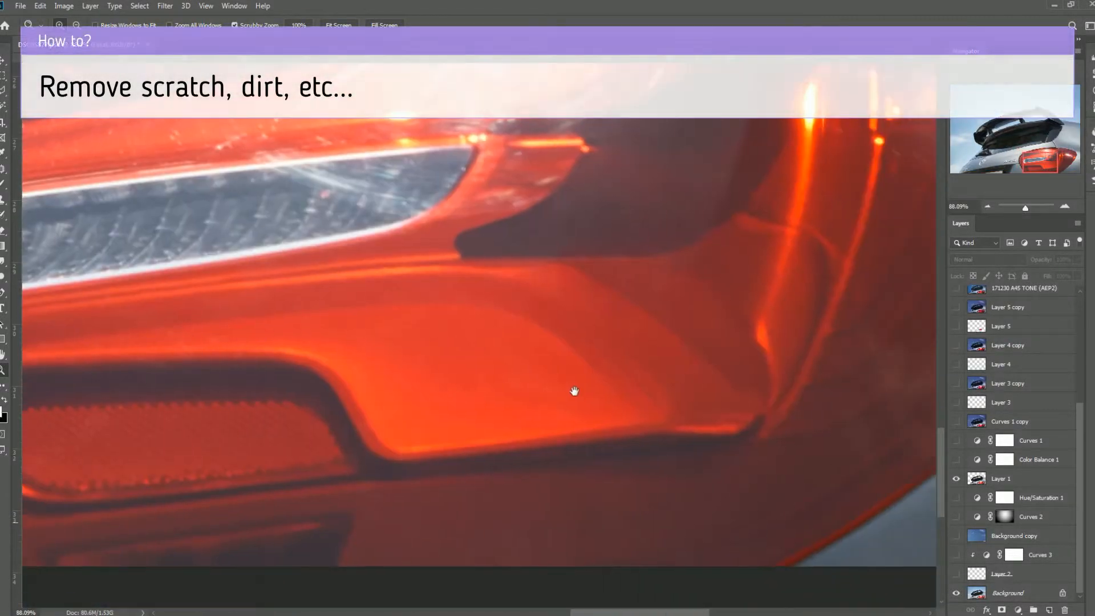
{"action": "left_click_drag", "start_coordinate": [574, 391], "coordinate": [640, 589]}
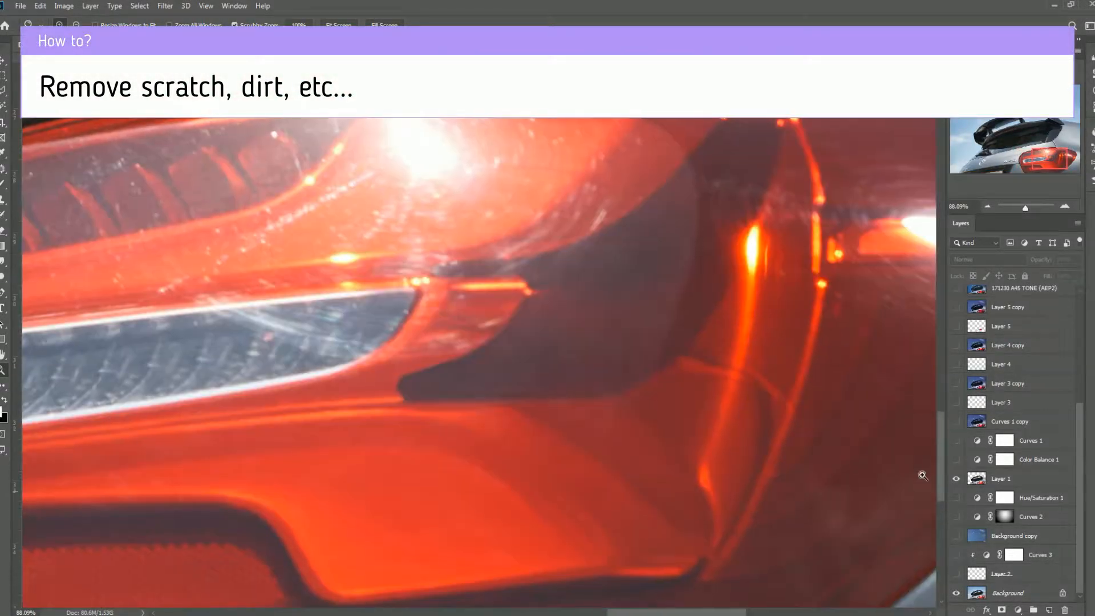
{"action": "left_click", "coordinate": [957, 480]}
{"action": "left_click", "coordinate": [956, 480]}
{"action": "left_click", "coordinate": [956, 480]}
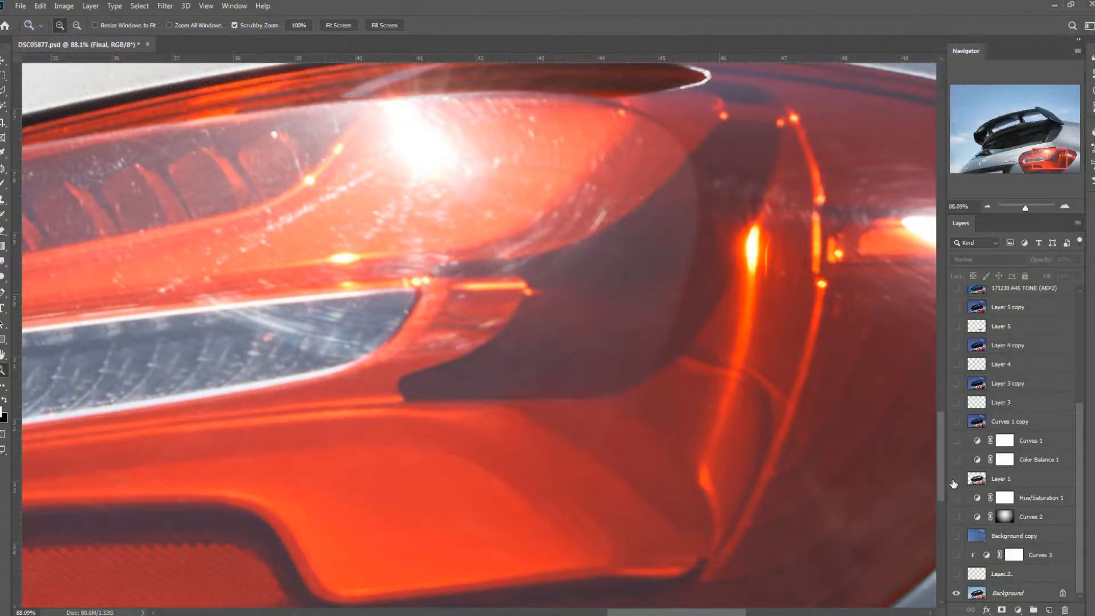
{"action": "left_click", "coordinate": [956, 481]}
{"action": "left_click", "coordinate": [953, 482]}
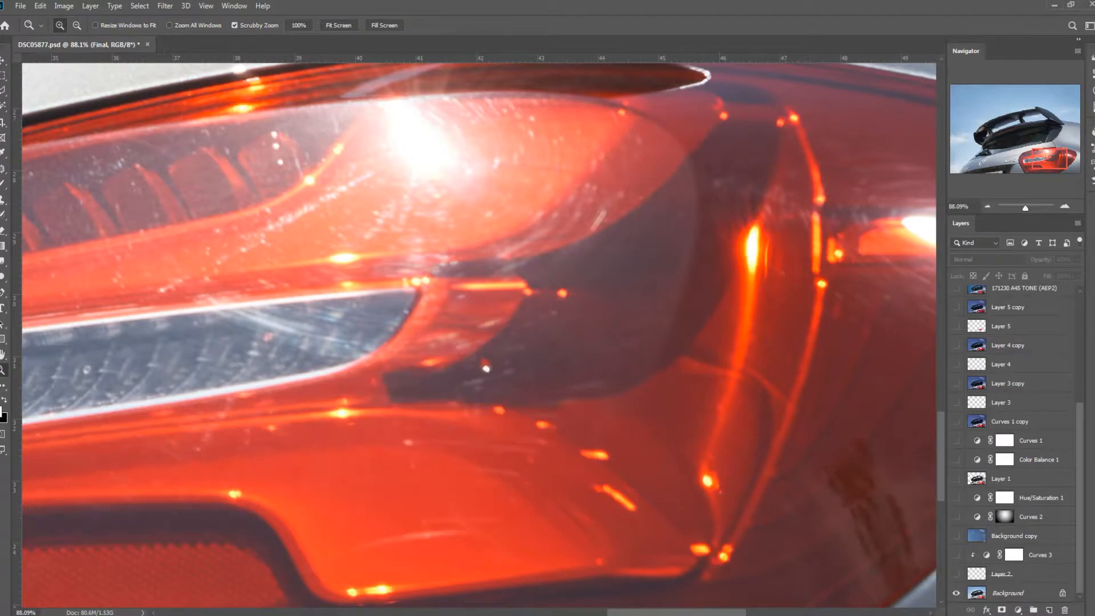
Clone clean lens areas over the bright specks along the taillight's lower curved edge on the Background layer.
{"action": "left_click", "coordinate": [1011, 597]}
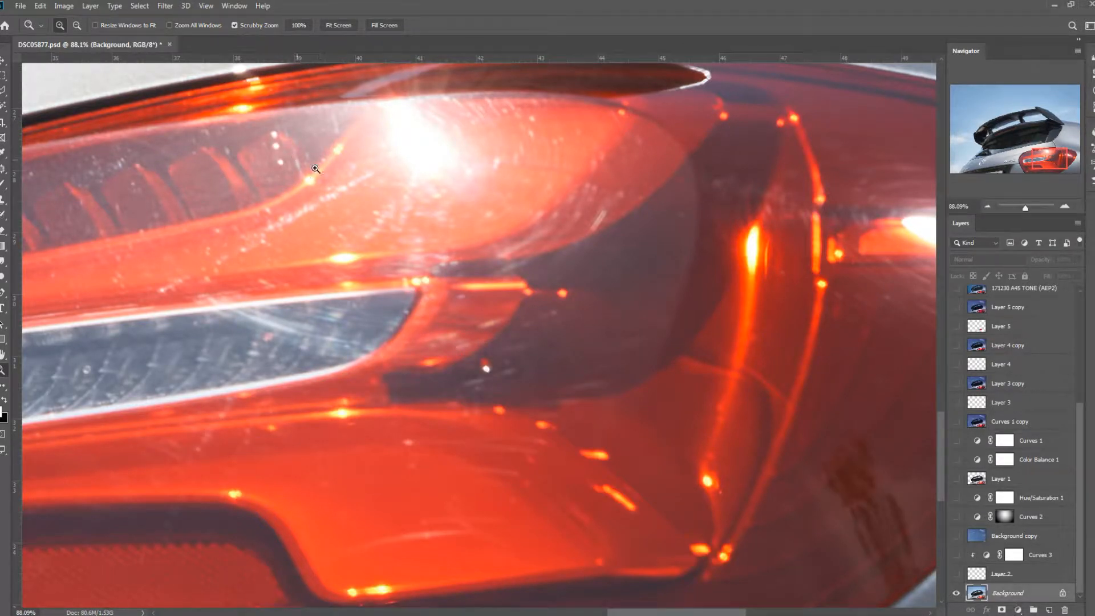
{"action": "key", "text": "s"}
{"action": "key", "text": "bracketright"}
{"action": "key", "text": "bracketright"}
{"action": "key", "text": "bracketright"}
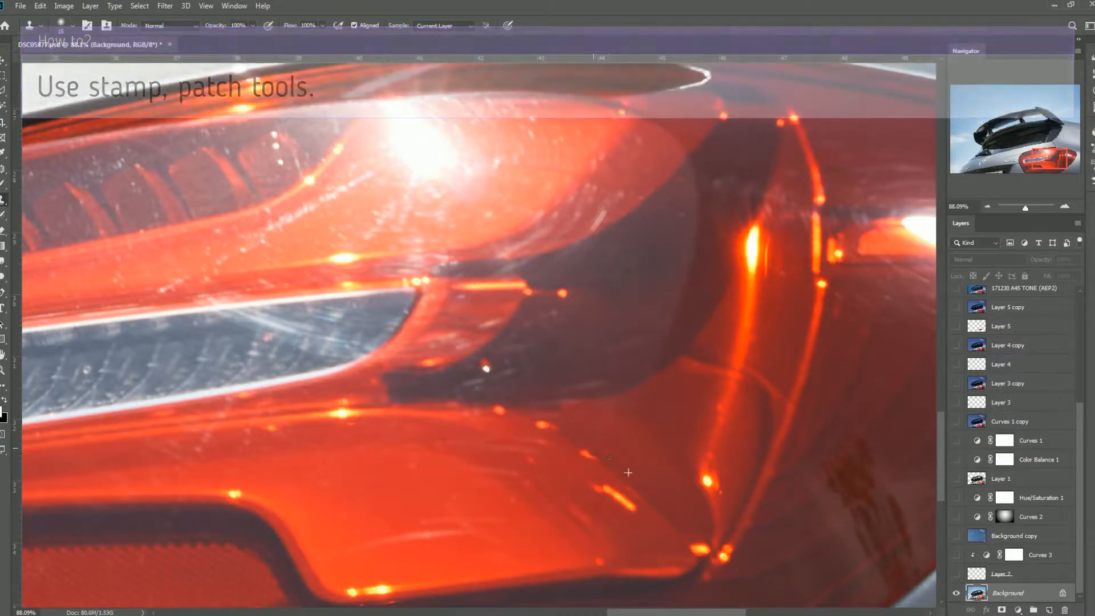
{"action": "scroll", "coordinate": [591, 464], "scroll_direction": "up", "scroll_amount": 3}
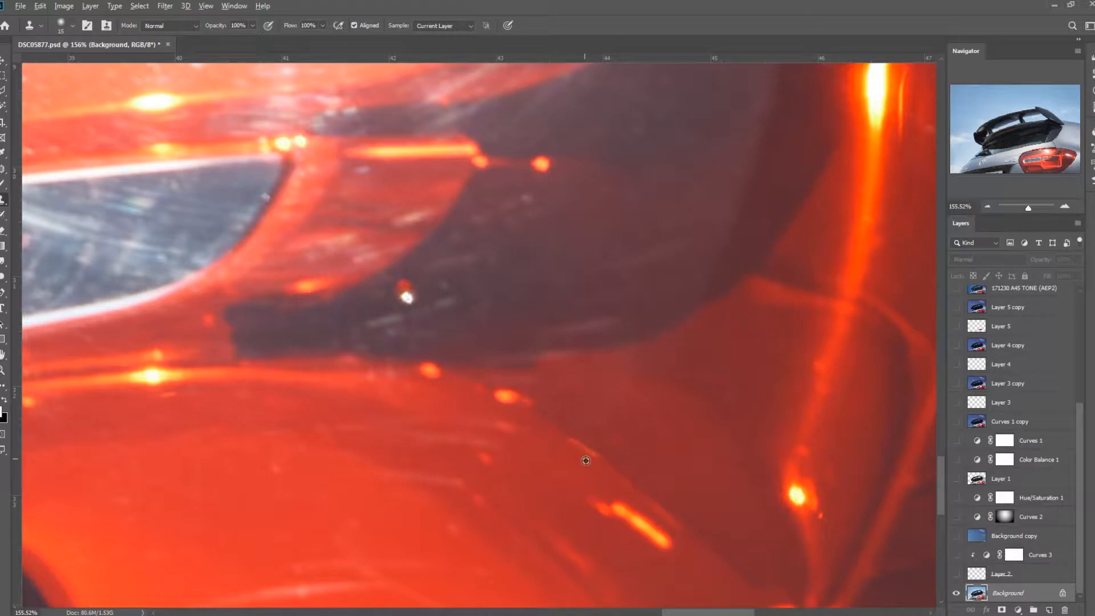
{"action": "left_click", "coordinate": [580, 428], "text": "alt"}
{"action": "mouse_move", "coordinate": [579, 446]}
{"action": "left_mouse_down"}
{"action": "mouse_move", "coordinate": [608, 461]}
{"action": "mouse_move", "coordinate": [603, 452]}
{"action": "mouse_move", "coordinate": [630, 485]}
{"action": "left_mouse_up"}
{"action": "left_click_drag", "start_coordinate": [761, 485], "coordinate": [604, 438]}
Patch the bright spot and nearby scratches in the dark area of the taillight with clean surroundings.
{"action": "left_click_drag", "start_coordinate": [462, 308], "coordinate": [594, 435]}
{"action": "key", "text": "z"}
{"action": "key", "text": "j"}
{"action": "left_click_drag", "start_coordinate": [632, 330], "coordinate": [545, 366]}
{"action": "key", "text": "ctrl+d"}
{"action": "mouse_move", "coordinate": [601, 408]}
{"action": "left_mouse_down"}
{"action": "mouse_move", "coordinate": [492, 410]}
{"action": "mouse_move", "coordinate": [598, 406]}
{"action": "mouse_move", "coordinate": [499, 353]}
{"action": "left_mouse_up"}
{"action": "key", "text": "ctrl+d"}
{"action": "left_click_drag", "start_coordinate": [613, 374], "coordinate": [571, 390]}
{"action": "mouse_move", "coordinate": [596, 381]}
{"action": "left_mouse_down"}
{"action": "mouse_move", "coordinate": [560, 384]}
{"action": "mouse_move", "coordinate": [570, 409]}
{"action": "left_mouse_up"}
{"action": "key", "text": "ctrl+d"}
{"action": "left_click_drag", "start_coordinate": [577, 397], "coordinate": [554, 337]}
{"action": "key", "text": "ctrl+d"}
Patch the remaining light streaks in the dark lens area beside the taillight's silver strip.
{"action": "left_click_drag", "start_coordinate": [534, 386], "coordinate": [487, 524]}
{"action": "left_click_drag", "start_coordinate": [531, 367], "coordinate": [532, 358]}
{"action": "mouse_move", "coordinate": [334, 503]}
{"action": "left_mouse_down"}
{"action": "mouse_move", "coordinate": [584, 308]}
{"action": "mouse_move", "coordinate": [572, 314]}
{"action": "mouse_move", "coordinate": [596, 313]}
{"action": "mouse_move", "coordinate": [587, 322]}
{"action": "left_mouse_up"}
{"action": "left_click_drag", "start_coordinate": [590, 312], "coordinate": [727, 325]}
{"action": "key", "text": "ctrl+d"}
{"action": "left_click_drag", "start_coordinate": [588, 324], "coordinate": [595, 292]}
{"action": "mouse_move", "coordinate": [591, 308]}
{"action": "left_mouse_down"}
{"action": "mouse_move", "coordinate": [746, 313]}
{"action": "mouse_move", "coordinate": [575, 315]}
{"action": "mouse_move", "coordinate": [576, 347]}
{"action": "mouse_move", "coordinate": [609, 346]}
{"action": "left_mouse_up"}
{"action": "key", "text": "ctrl+d"}
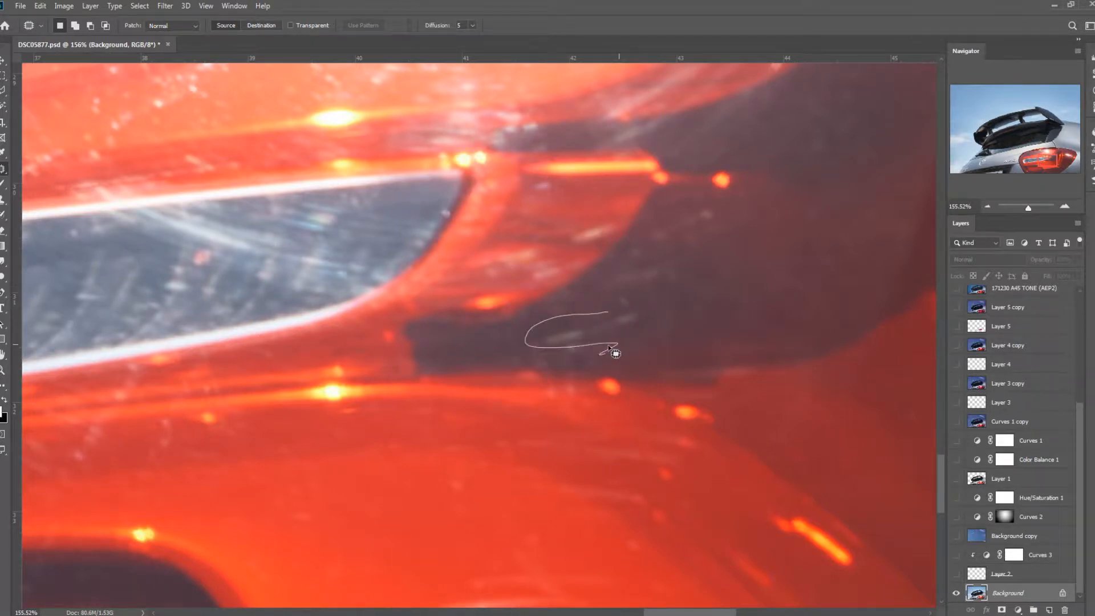
Patch the small blemishes on the red lens just below the taillight's silver strip.
{"action": "left_click_drag", "start_coordinate": [469, 367], "coordinate": [580, 345]}
{"action": "key", "text": "s"}
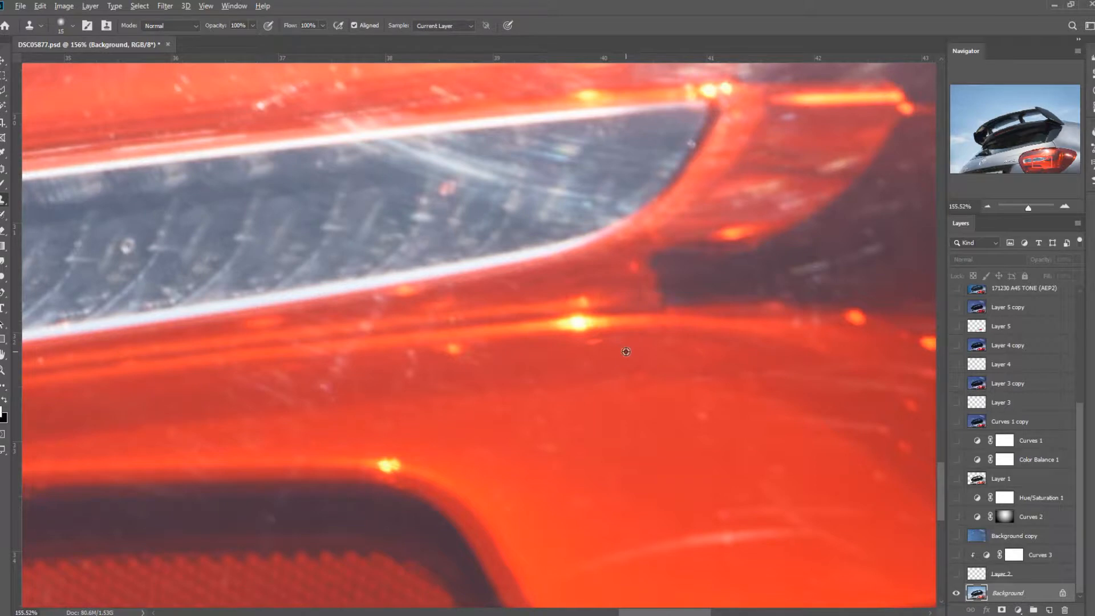
{"action": "key", "text": "j"}
{"action": "left_click_drag", "start_coordinate": [634, 357], "coordinate": [645, 364]}
{"action": "key", "text": "ctrl+d"}
{"action": "left_click_drag", "start_coordinate": [551, 354], "coordinate": [594, 358]}
{"action": "left_click_drag", "start_coordinate": [449, 372], "coordinate": [533, 364]}
{"action": "key", "text": "z"}
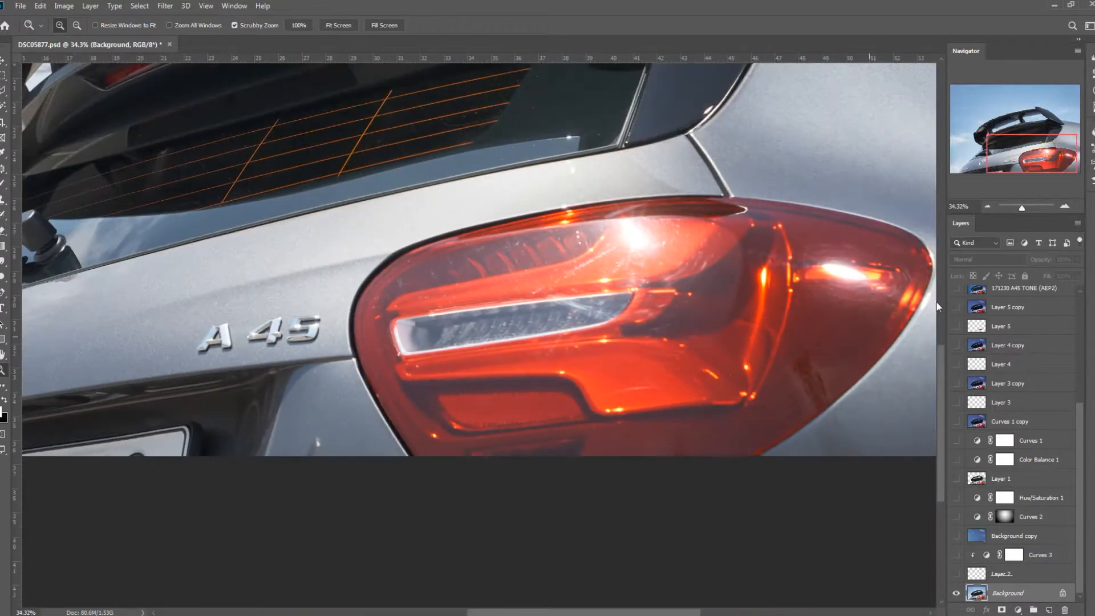
Revert the document to the second Name Change history state, discarding the clone and patch retouching.
{"action": "left_click", "coordinate": [1092, 108]}
{"action": "left_click_drag", "start_coordinate": [1083, 204], "coordinate": [1083, 91]}
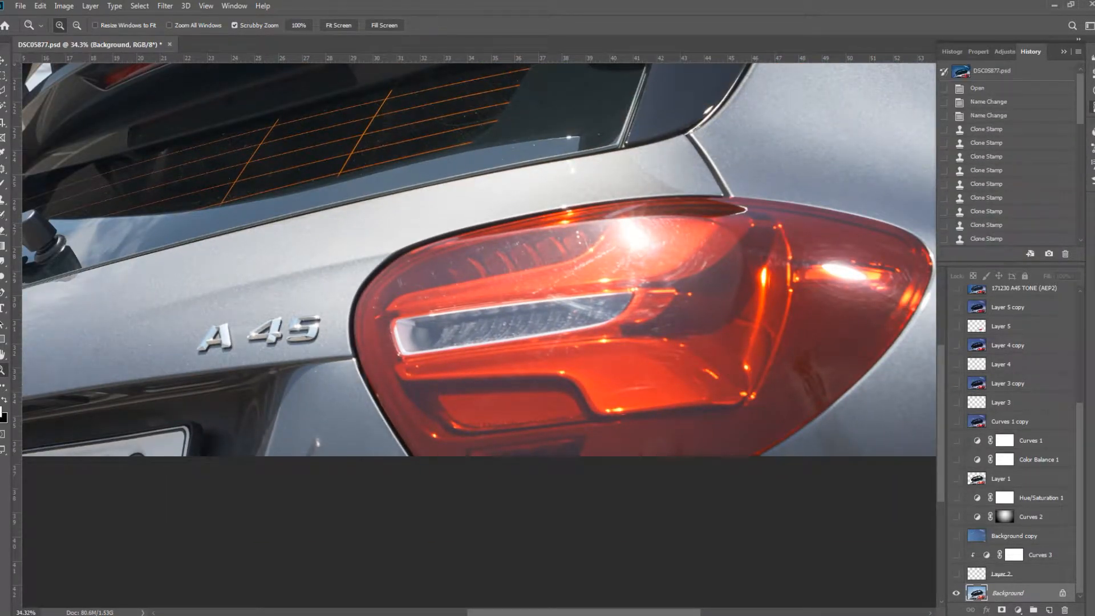
{"action": "left_click", "coordinate": [1021, 116]}
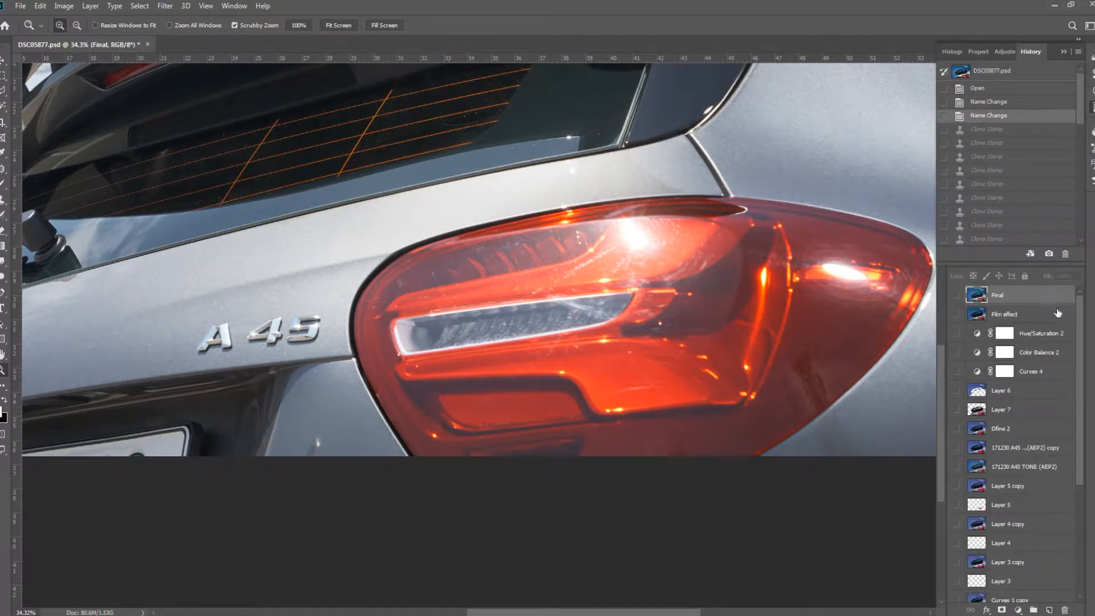
Show Layer 1, Color Balance 1 and Curves 1 to bring in the cleaned car and its colour grading.
{"action": "left_click_drag", "start_coordinate": [1081, 318], "coordinate": [1063, 448]}
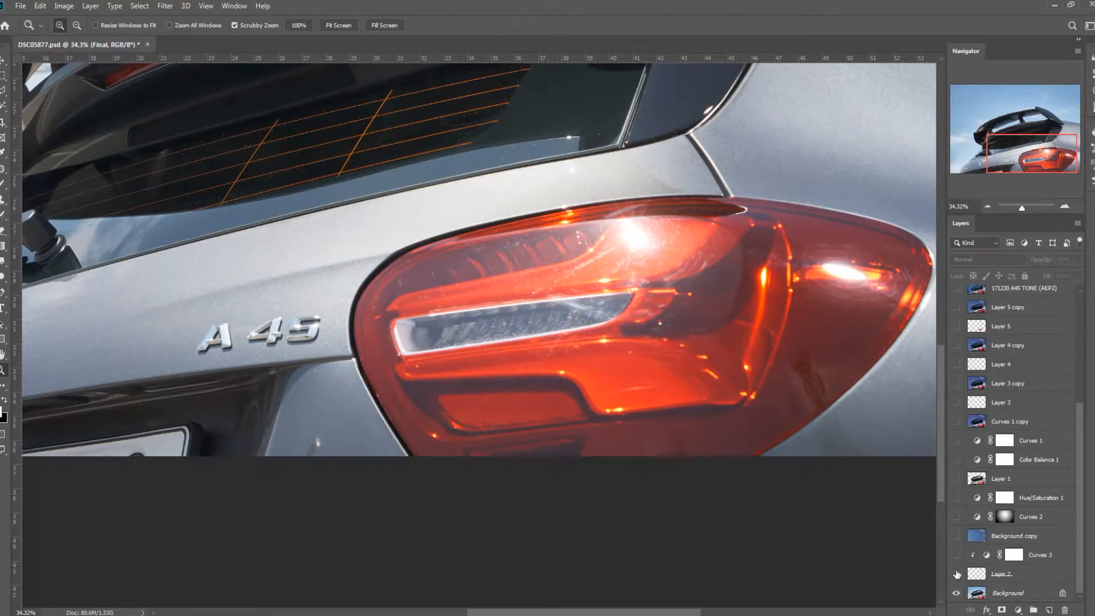
{"action": "left_click", "coordinate": [955, 478]}
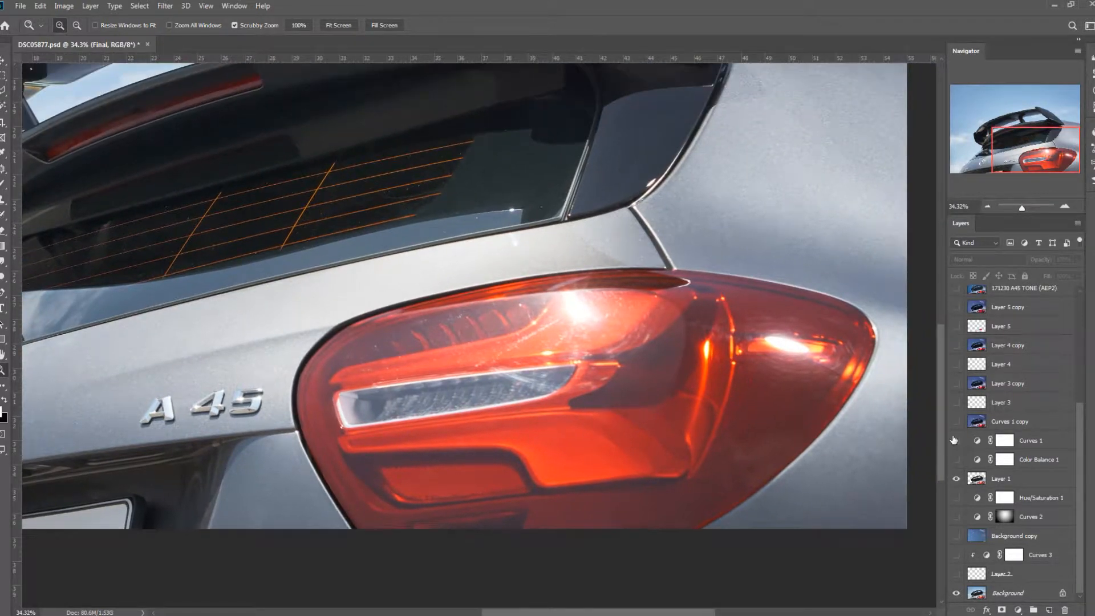
{"action": "left_click_drag", "start_coordinate": [957, 459], "coordinate": [956, 441]}
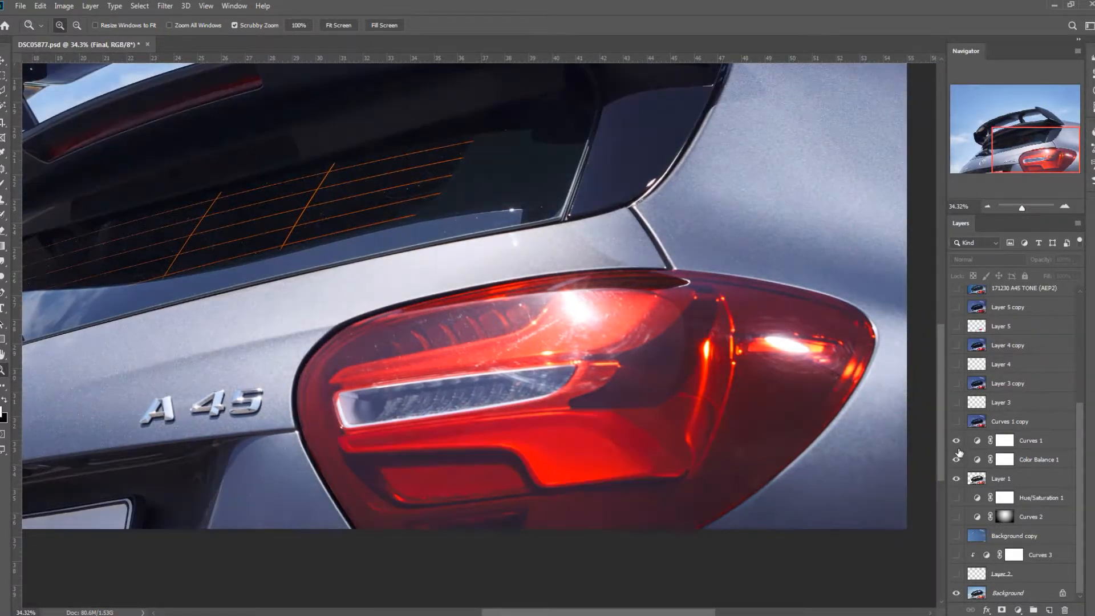
{"action": "left_click_drag", "start_coordinate": [637, 264], "coordinate": [625, 274]}
{"action": "left_click_drag", "start_coordinate": [669, 321], "coordinate": [621, 334]}
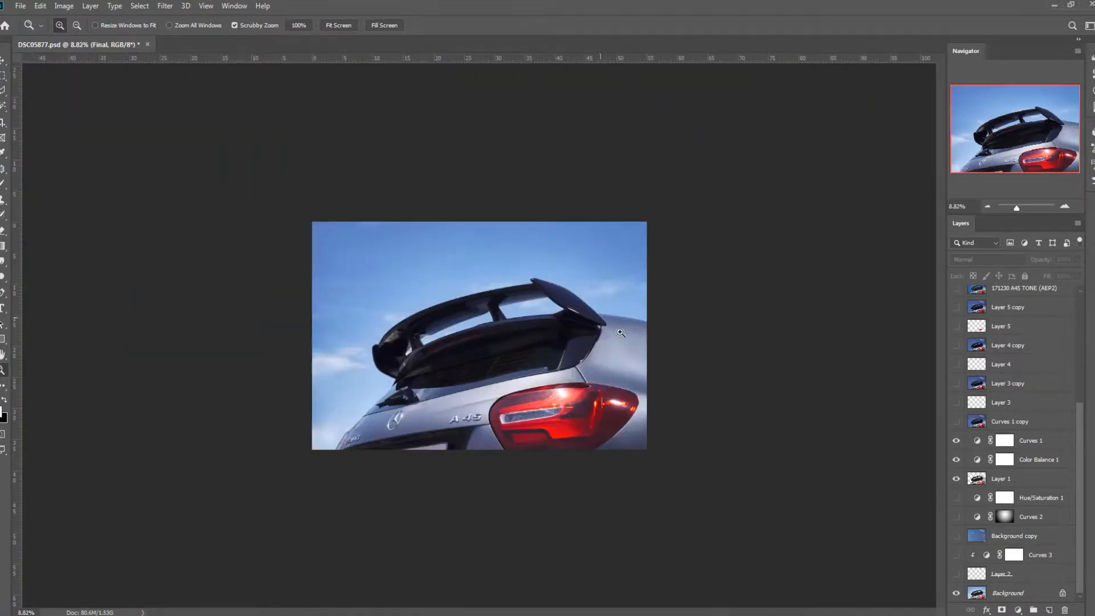
{"action": "left_click_drag", "start_coordinate": [607, 424], "coordinate": [649, 407]}
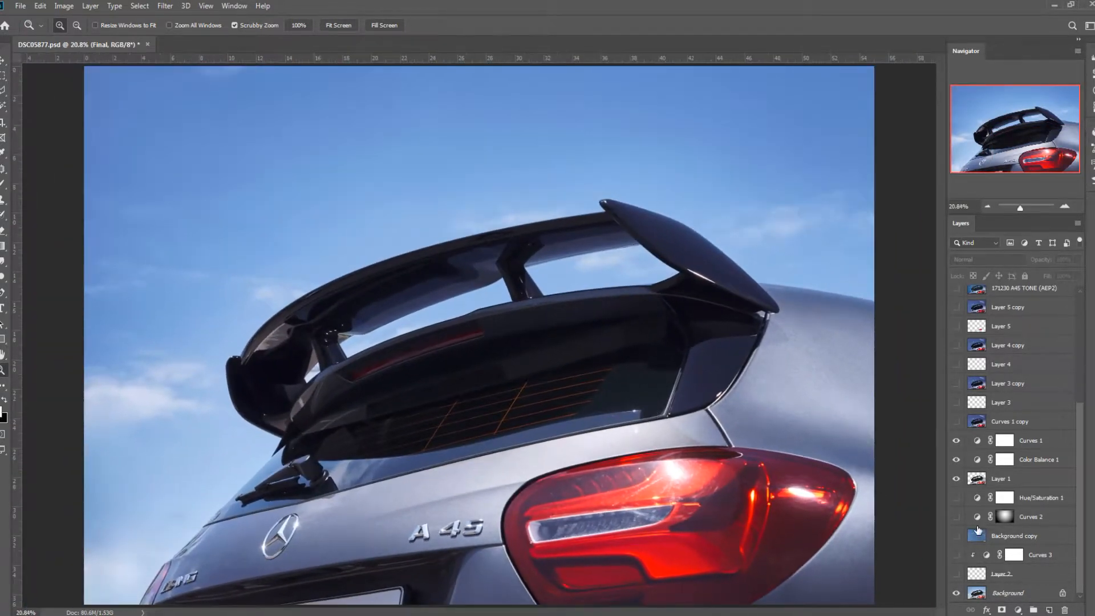
Show the moon in Layer 2 and compare the sky up close with and without it.
{"action": "left_click", "coordinate": [956, 575]}
{"action": "left_click_drag", "start_coordinate": [724, 115], "coordinate": [807, 98]}
{"action": "left_click_drag", "start_coordinate": [653, 262], "coordinate": [672, 397]}
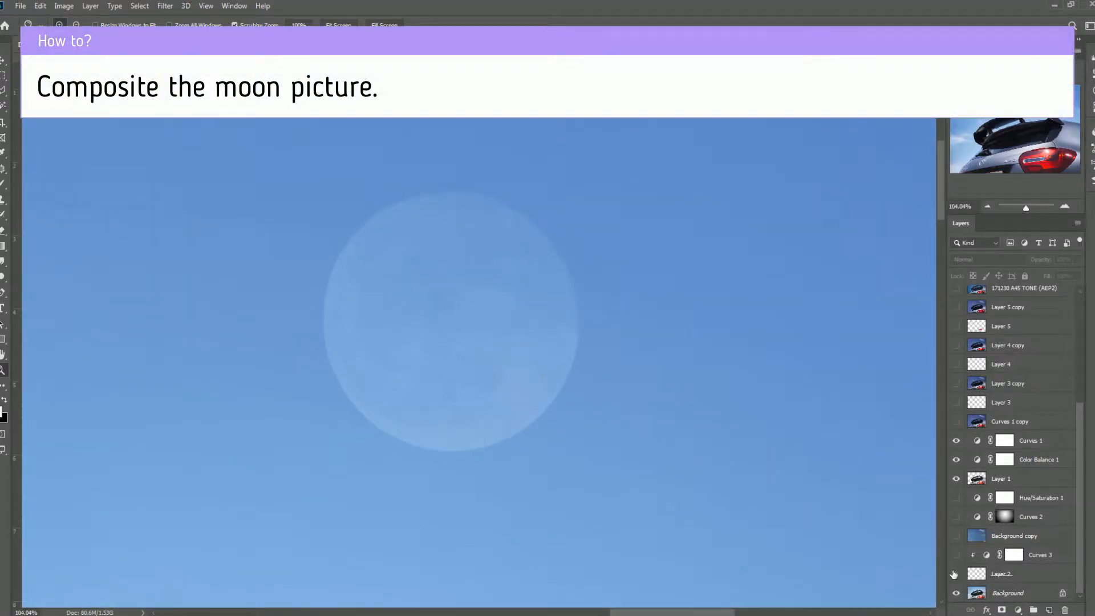
{"action": "left_click", "coordinate": [955, 574]}
{"action": "left_click", "coordinate": [956, 574]}
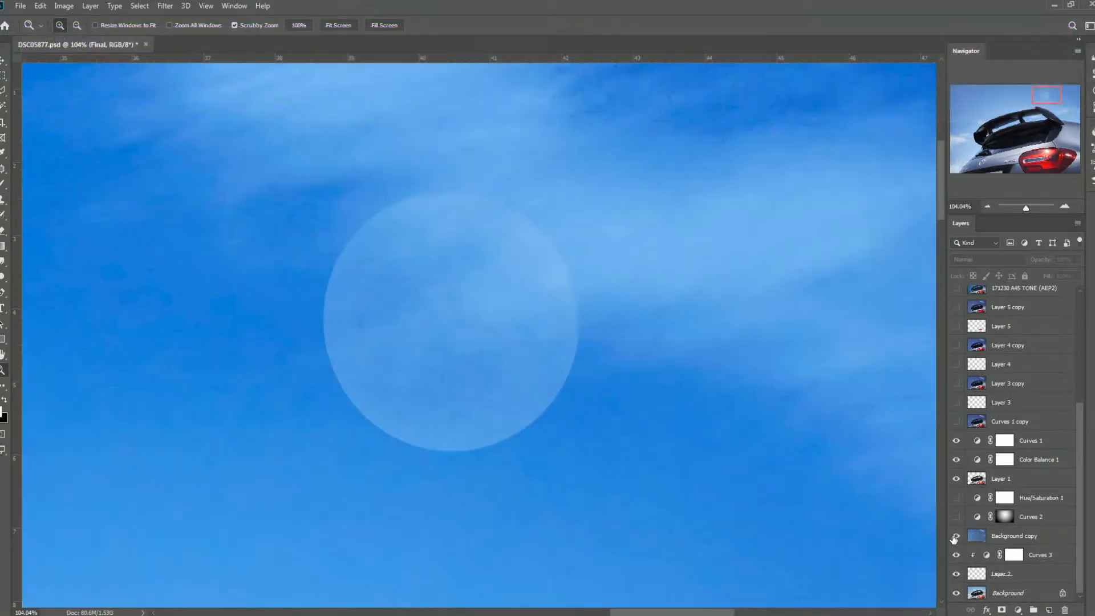
Show the new sky in Background copy by itself, hiding Background, Layer 2, Curves 3 and Layer 1.
{"action": "left_click", "coordinate": [956, 536]}
{"action": "left_click_drag", "start_coordinate": [810, 468], "coordinate": [743, 491]}
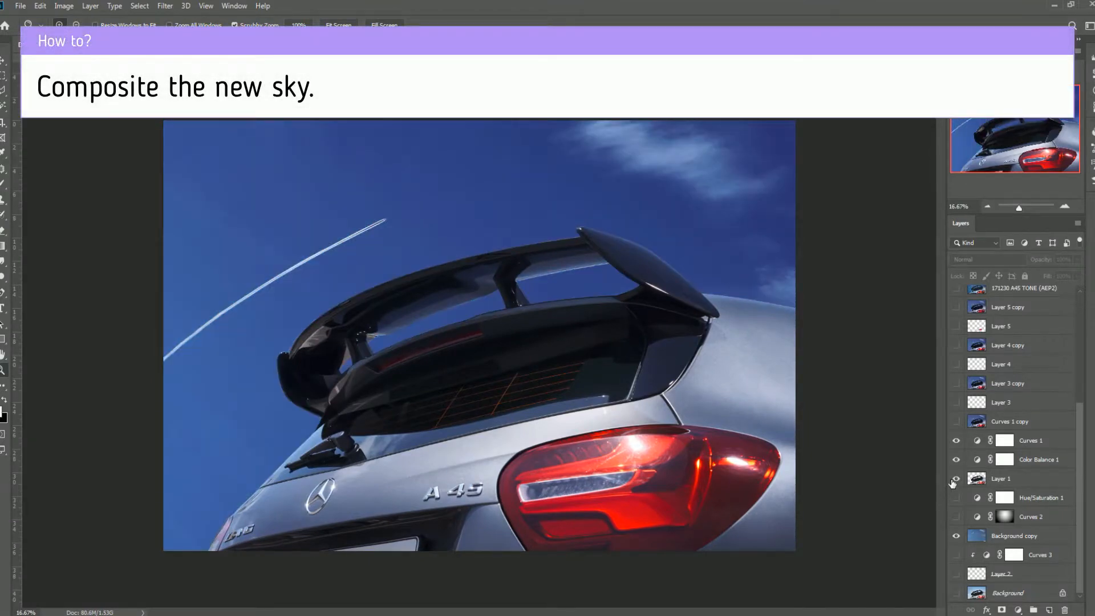
{"action": "left_click", "coordinate": [956, 479]}
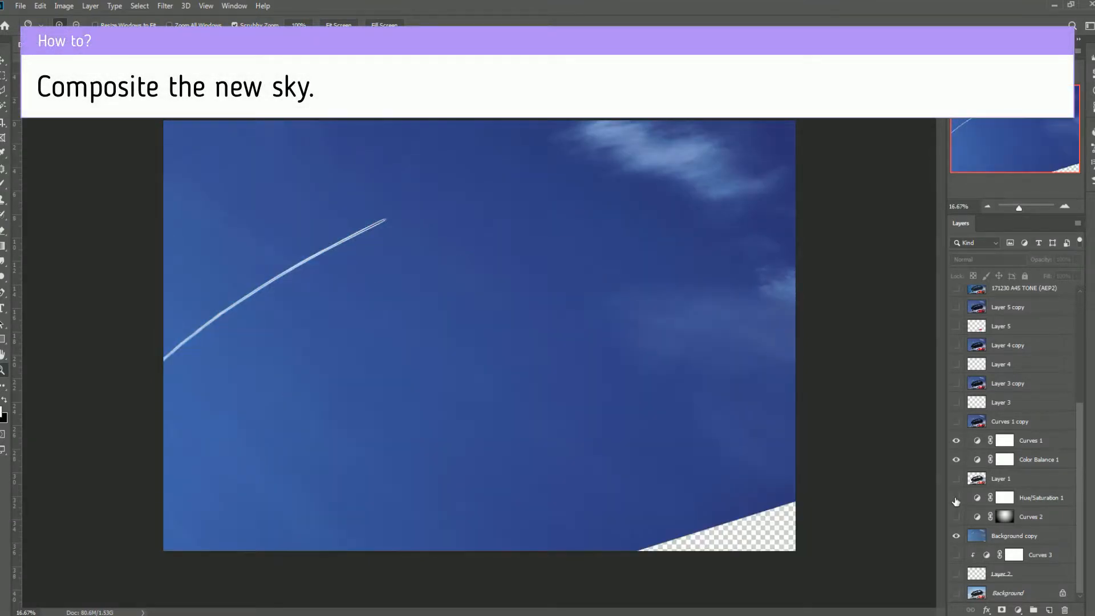
Check the new sky by switching Background copy off and on and inspecting the contrail up close.
{"action": "left_click", "coordinate": [957, 538]}
{"action": "left_click", "coordinate": [956, 538]}
{"action": "mouse_move", "coordinate": [284, 196]}
{"action": "left_mouse_down"}
{"action": "mouse_move", "coordinate": [324, 188]}
{"action": "mouse_move", "coordinate": [286, 203]}
{"action": "left_mouse_up"}
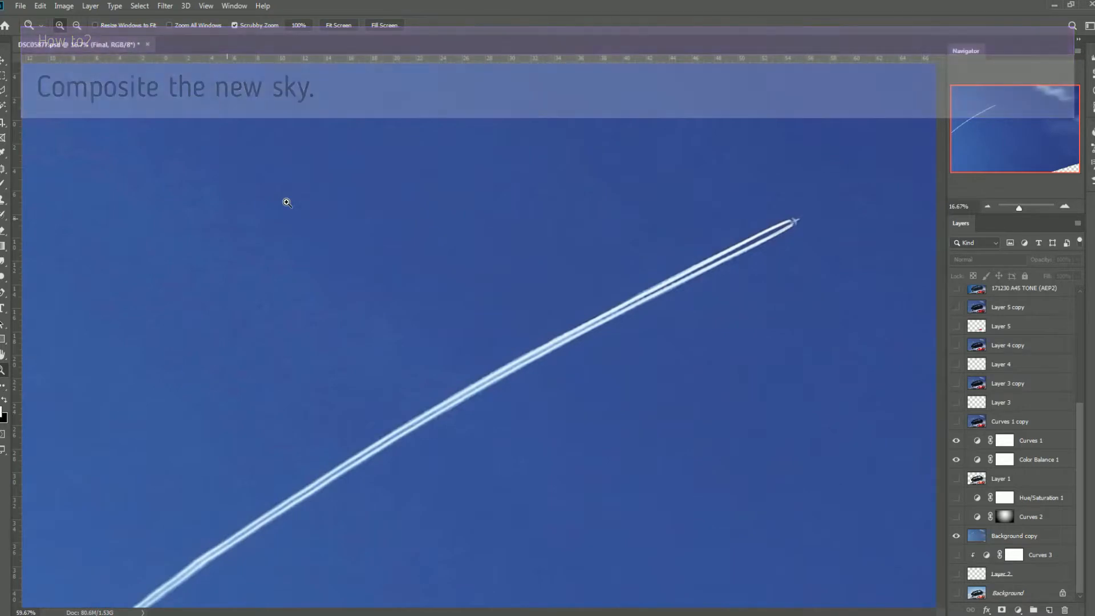
{"action": "left_click_drag", "start_coordinate": [526, 262], "coordinate": [470, 288]}
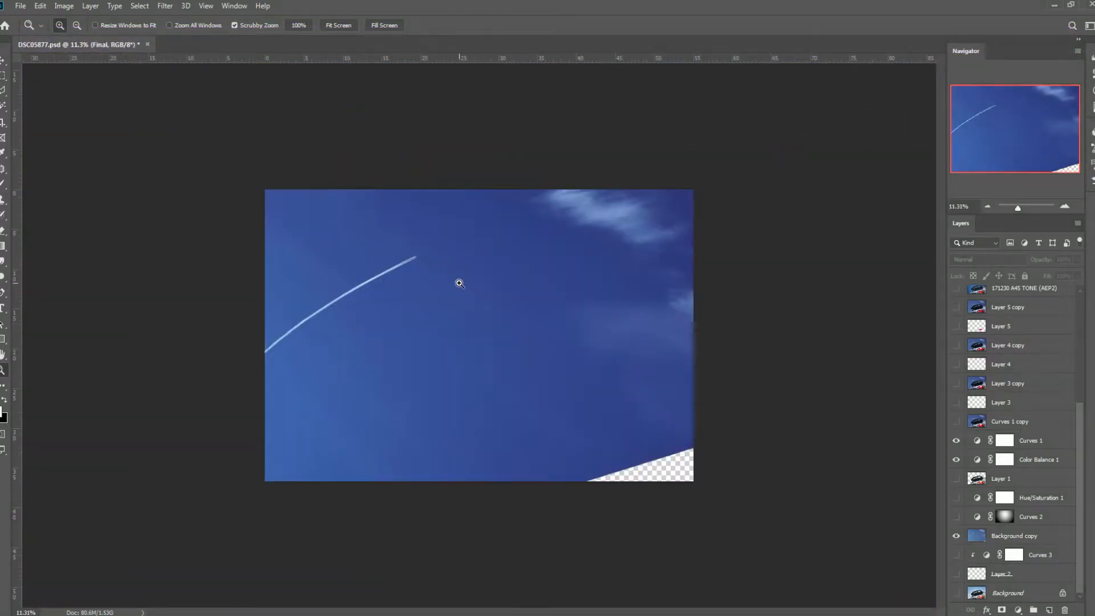
{"action": "left_click_drag", "start_coordinate": [776, 473], "coordinate": [776, 472]}
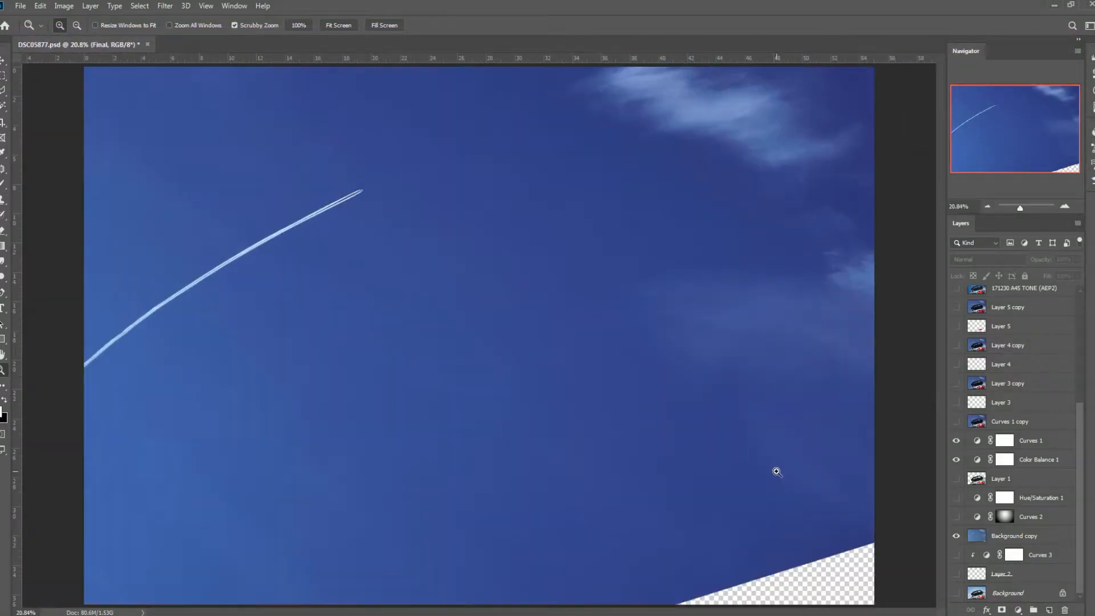
Show Curves 2, Hue/Saturation 1, Curves 3, the moon in Layer 2 and the car in Layer 1.
{"action": "left_click", "coordinate": [956, 517]}
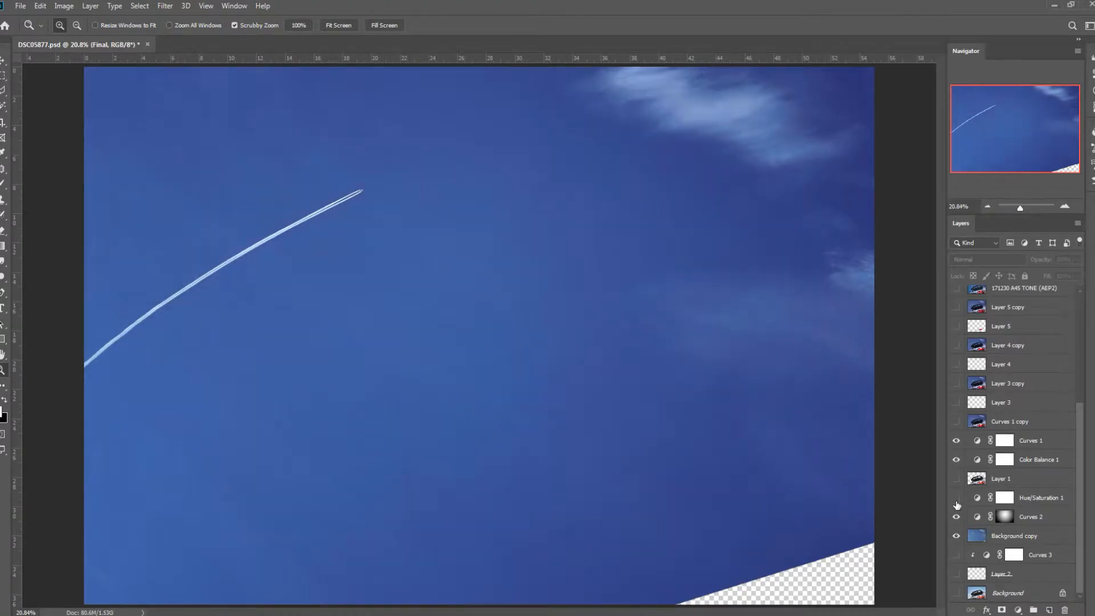
{"action": "left_click", "coordinate": [956, 555]}
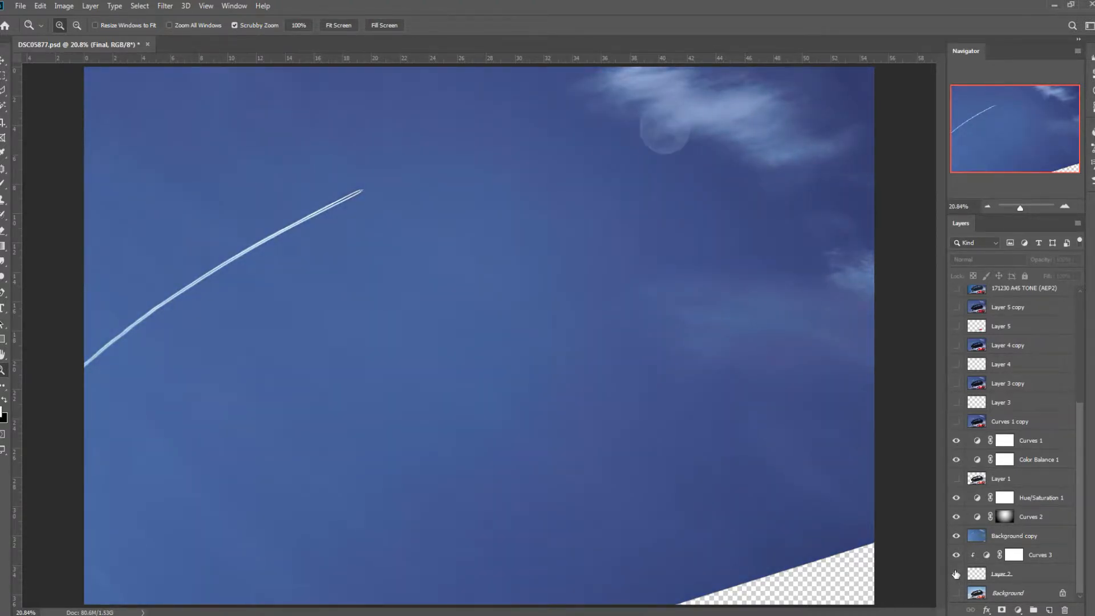
{"action": "left_click", "coordinate": [956, 574]}
{"action": "left_click", "coordinate": [957, 480]}
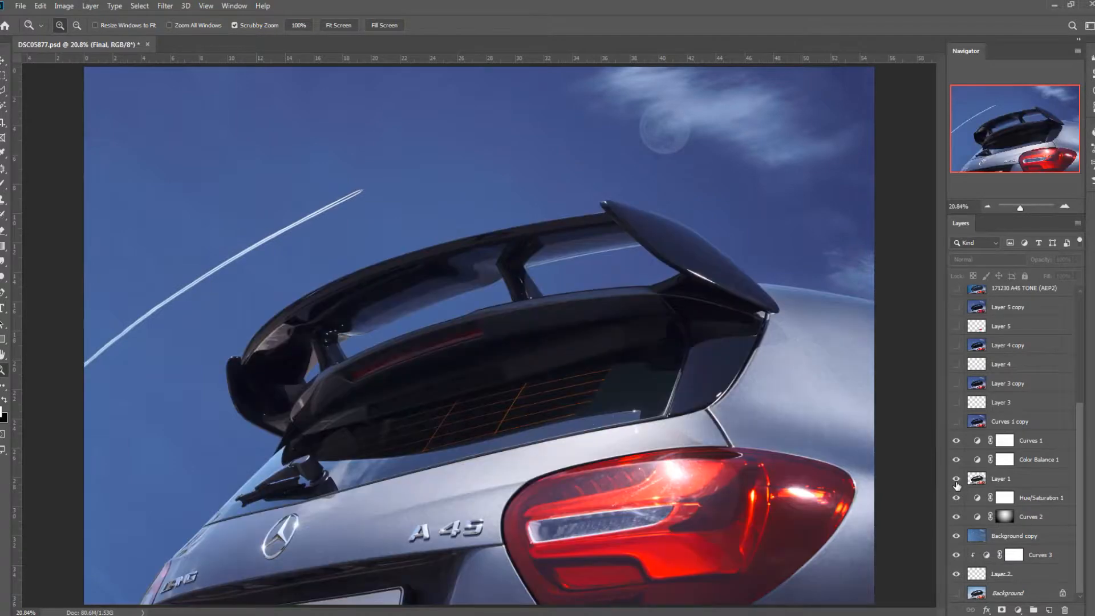
Show Curves 1 copy and compare the taillight's right-hand highlight with and without it.
{"action": "left_click", "coordinate": [957, 423]}
{"action": "left_click", "coordinate": [956, 423]}
{"action": "left_click_drag", "start_coordinate": [849, 529], "coordinate": [937, 421]}
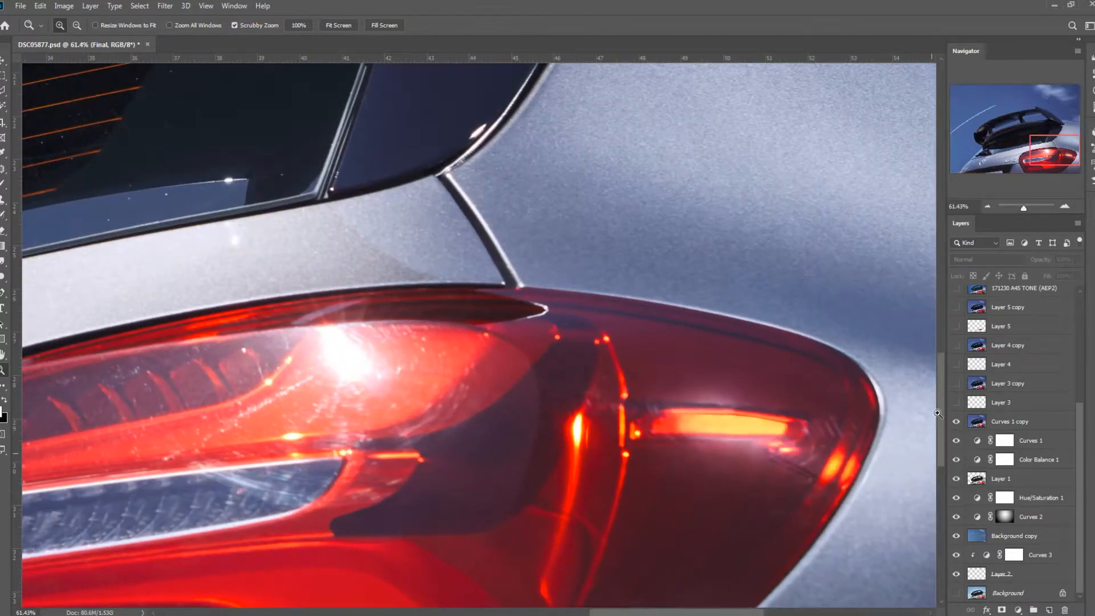
{"action": "left_click", "coordinate": [955, 421]}
{"action": "left_click", "coordinate": [956, 421]}
{"action": "left_click", "coordinate": [955, 421]}
{"action": "left_click", "coordinate": [955, 421]}
{"action": "left_click", "coordinate": [956, 421]}
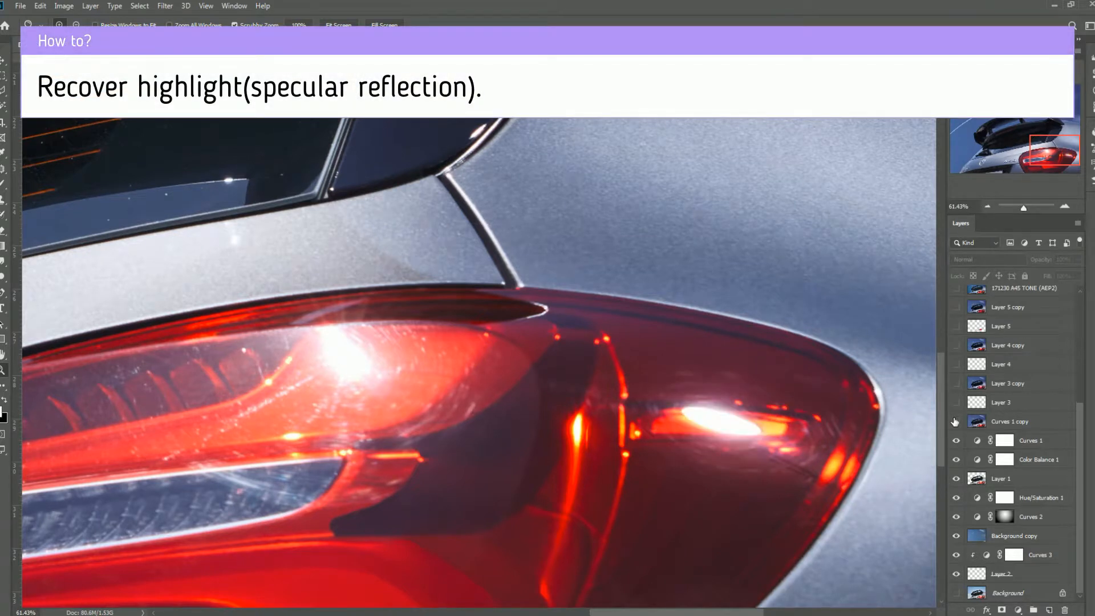
{"action": "left_click", "coordinate": [955, 421]}
Show Layer 3 and Layer 3 copy, comparing the taillight reflection with and without Layer 3 copy.
{"action": "left_click", "coordinate": [957, 402]}
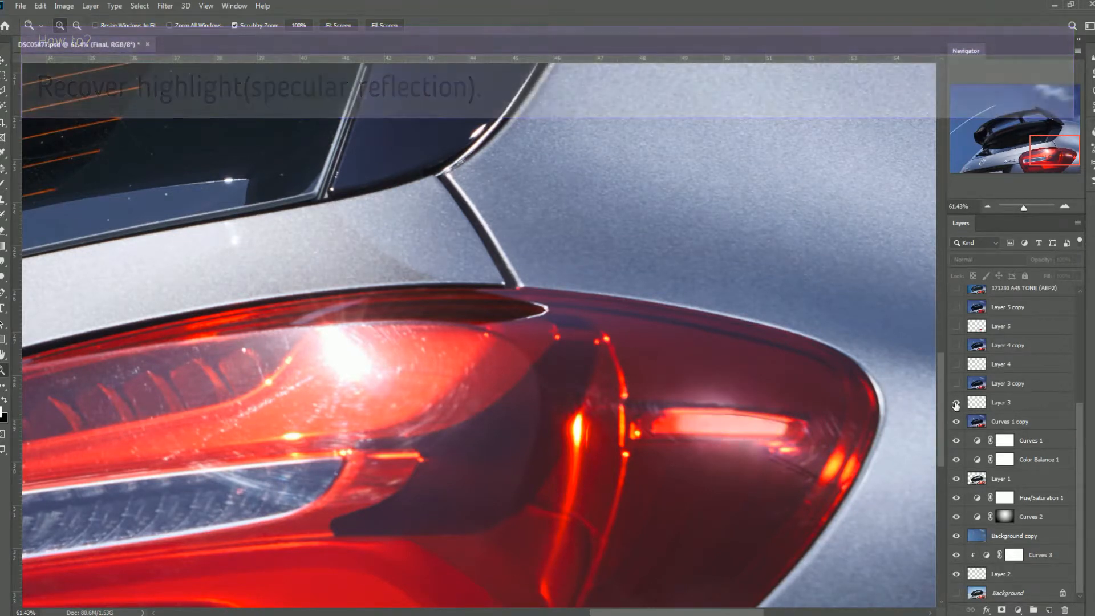
{"action": "left_click", "coordinate": [957, 384]}
{"action": "left_click", "coordinate": [956, 386]}
{"action": "left_click", "coordinate": [956, 386]}
{"action": "left_click", "coordinate": [956, 387]}
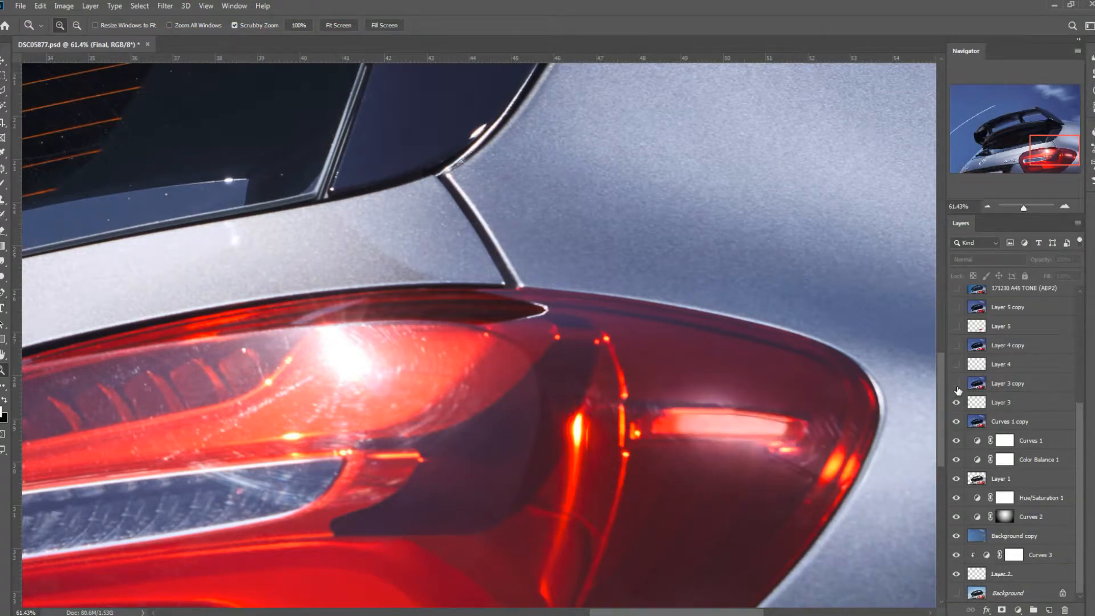
{"action": "left_click", "coordinate": [957, 386]}
{"action": "left_click", "coordinate": [957, 385]}
{"action": "left_click", "coordinate": [957, 383]}
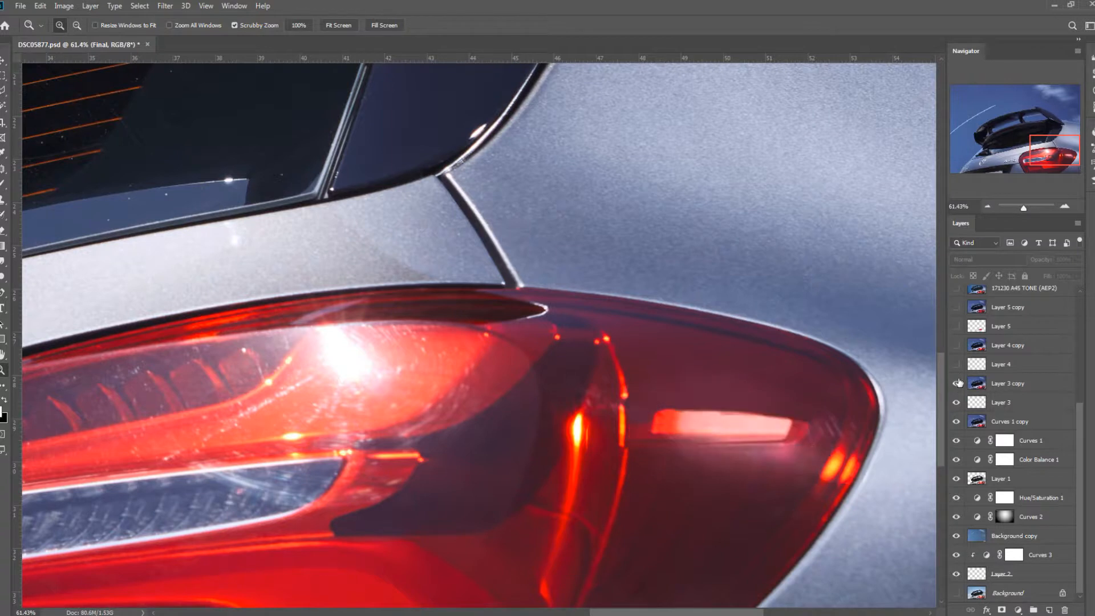
Show Layer 4 copy and inspect the cleaned-up clear strip of the taillight up close.
{"action": "left_click", "coordinate": [957, 346]}
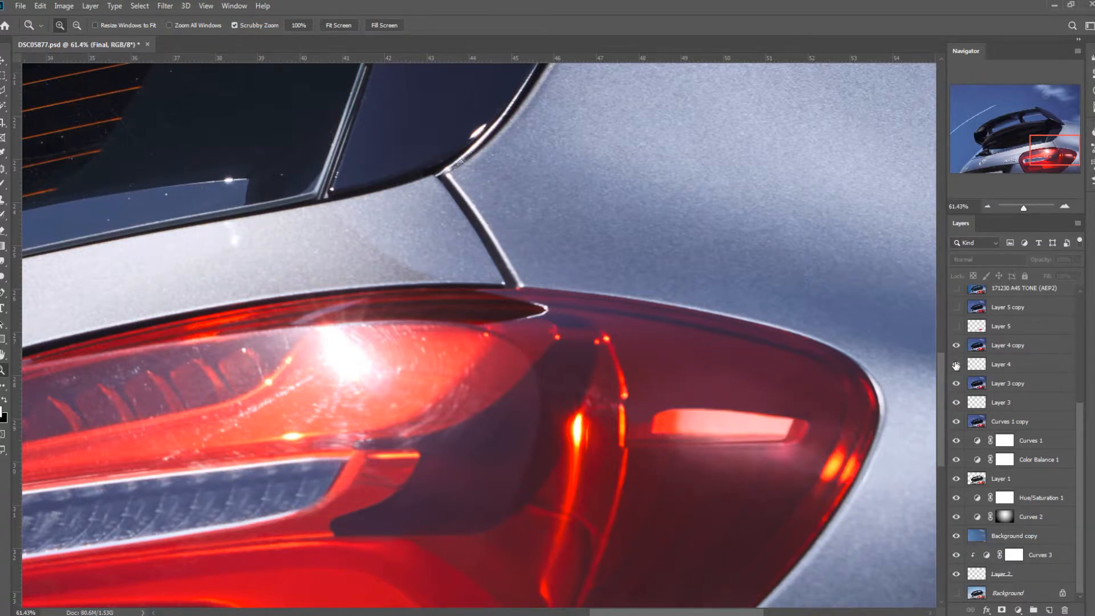
{"action": "left_click", "coordinate": [957, 345]}
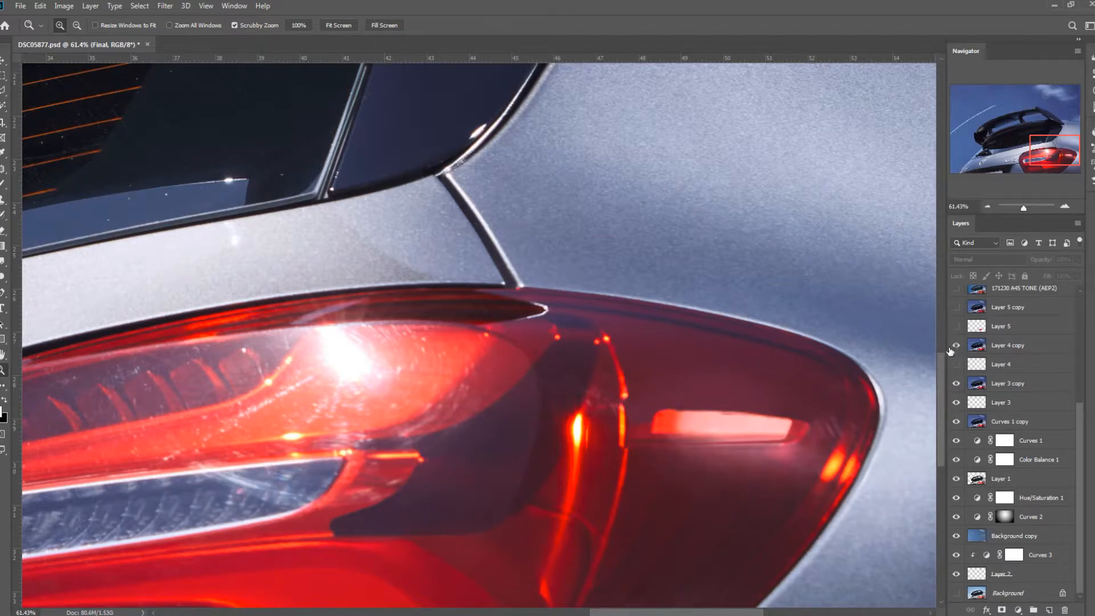
{"action": "left_click_drag", "start_coordinate": [412, 484], "coordinate": [721, 264]}
{"action": "left_click_drag", "start_coordinate": [573, 268], "coordinate": [611, 256]}
Show Layer 5 and compare the upper part of the taillight with and without it.
{"action": "left_click", "coordinate": [956, 327]}
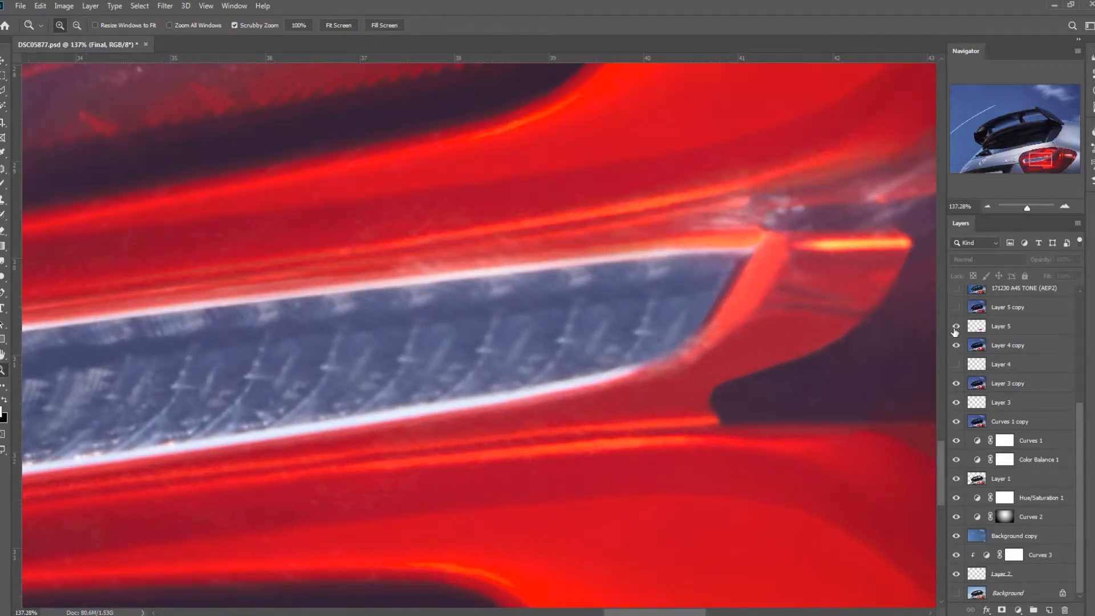
{"action": "left_click", "coordinate": [956, 345]}
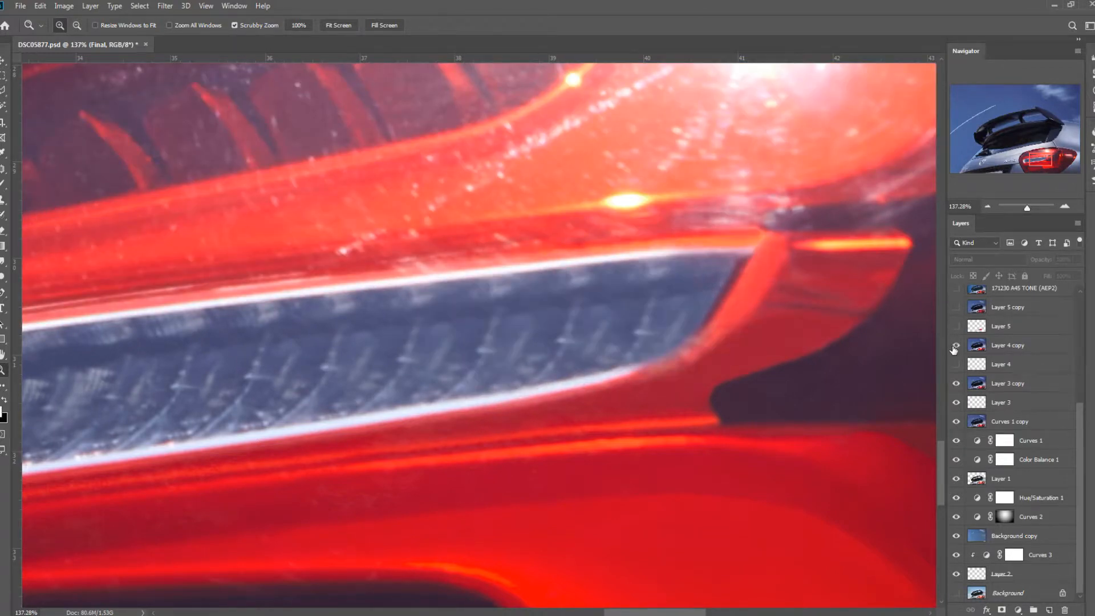
{"action": "left_click_drag", "start_coordinate": [877, 253], "coordinate": [745, 444]}
{"action": "left_click_drag", "start_coordinate": [823, 351], "coordinate": [735, 337]}
{"action": "left_click", "coordinate": [955, 325]}
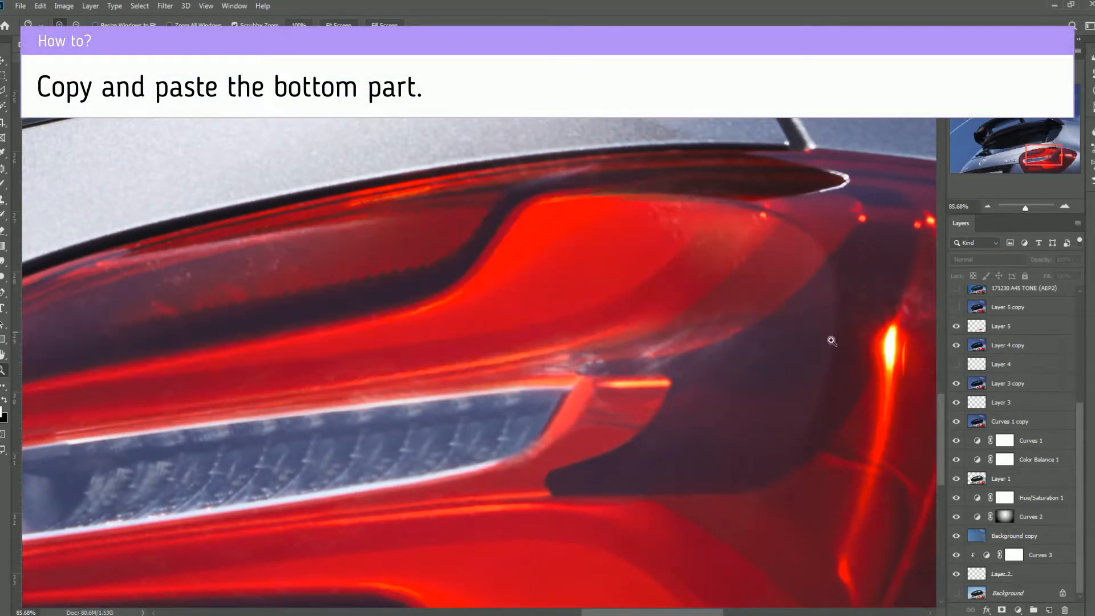
{"action": "left_click_drag", "start_coordinate": [728, 379], "coordinate": [676, 393]}
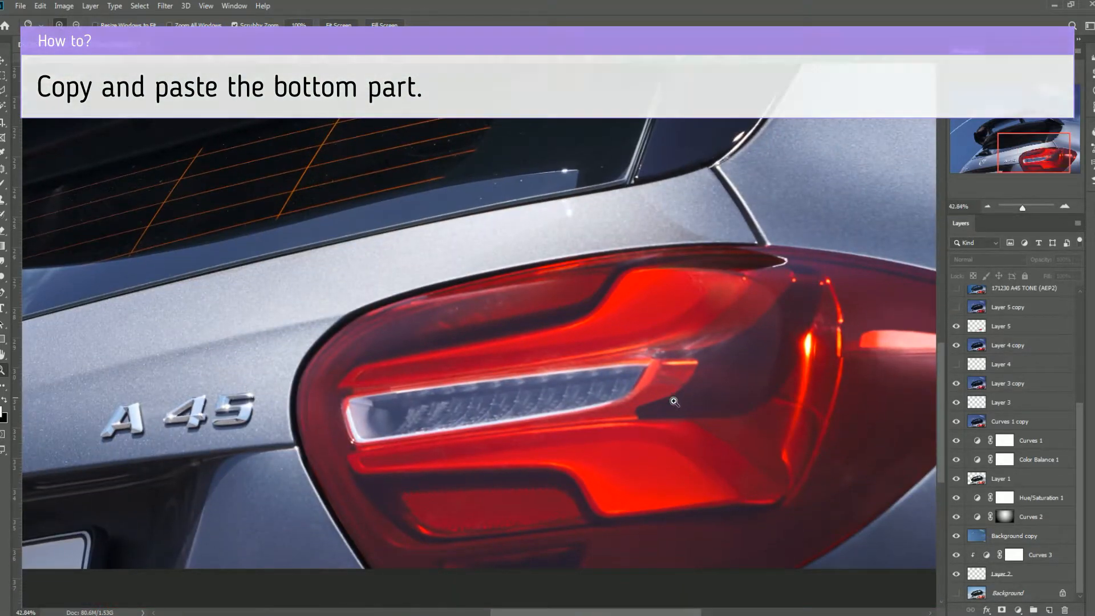
Outline the lower red section of the taillight with a closed polygonal selection.
{"action": "left_click", "coordinate": [4, 95]}
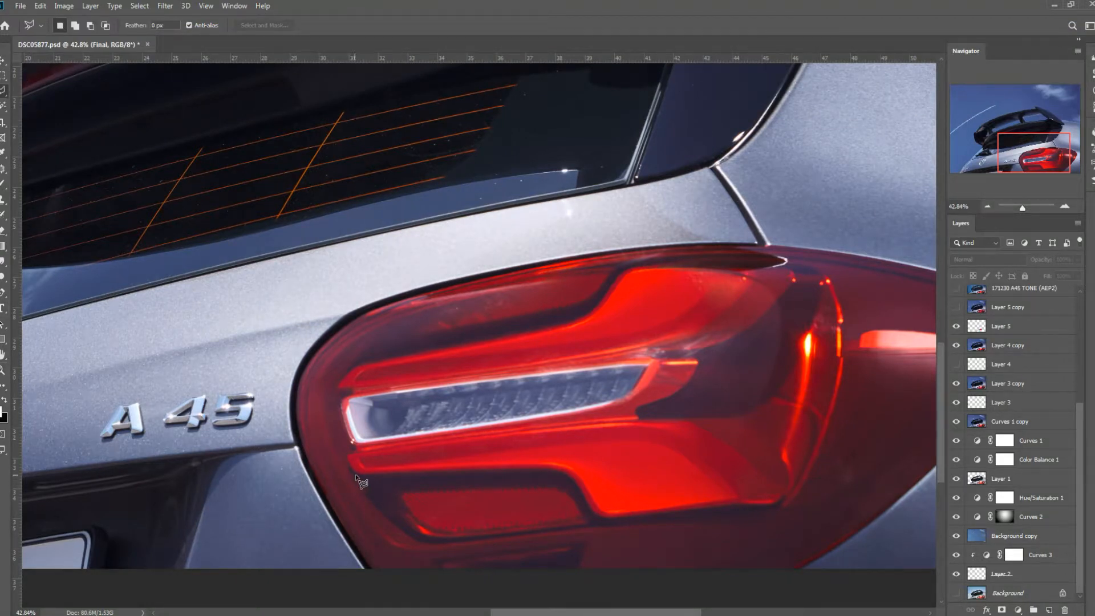
{"action": "left_click", "coordinate": [344, 455]}
{"action": "left_click", "coordinate": [380, 532]}
{"action": "left_click", "coordinate": [419, 544]}
{"action": "left_click", "coordinate": [766, 521]}
{"action": "left_click", "coordinate": [789, 501]}
{"action": "left_click", "coordinate": [772, 400]}
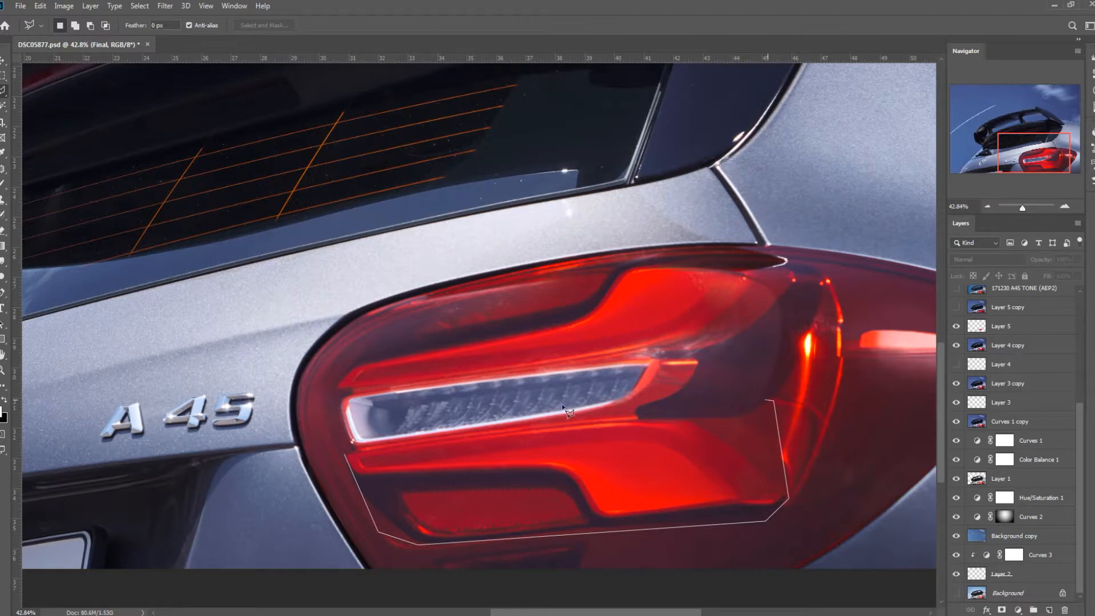
{"action": "left_click", "coordinate": [344, 456]}
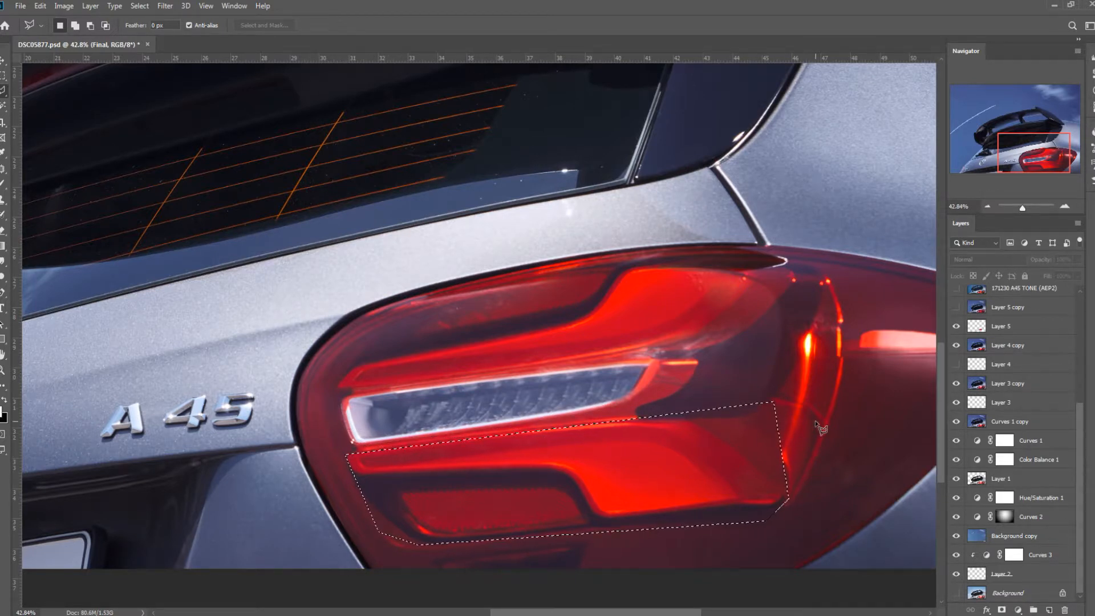
Select Layer 4 copy, try pasting a copied piece above it, and undo the paste.
{"action": "scroll", "coordinate": [1075, 478], "scroll_direction": "up", "scroll_amount": 5}
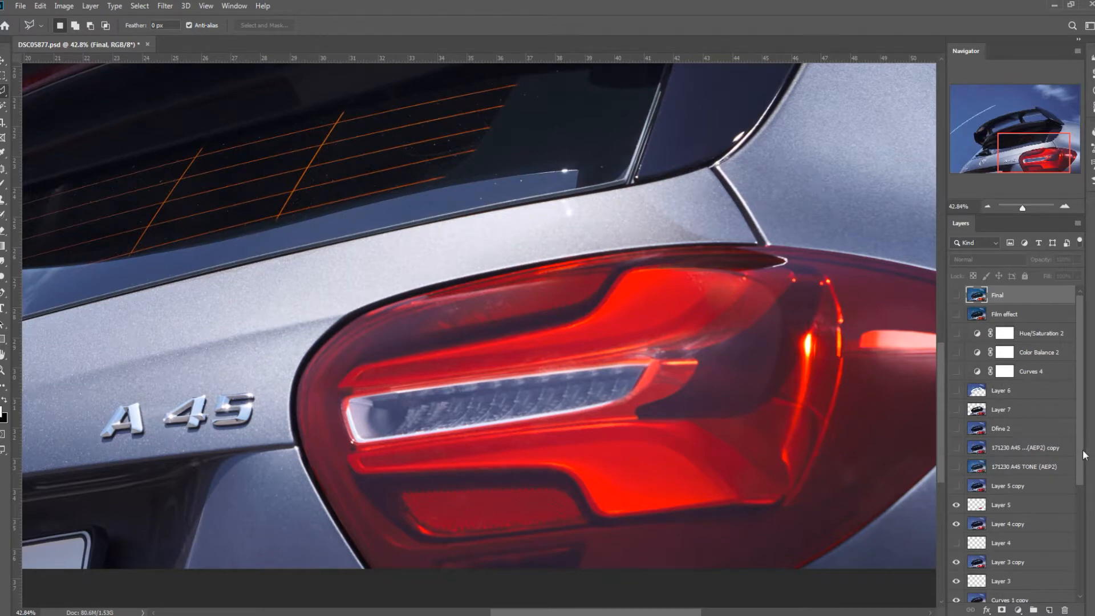
{"action": "scroll", "coordinate": [1079, 478], "scroll_direction": "down", "scroll_amount": 1}
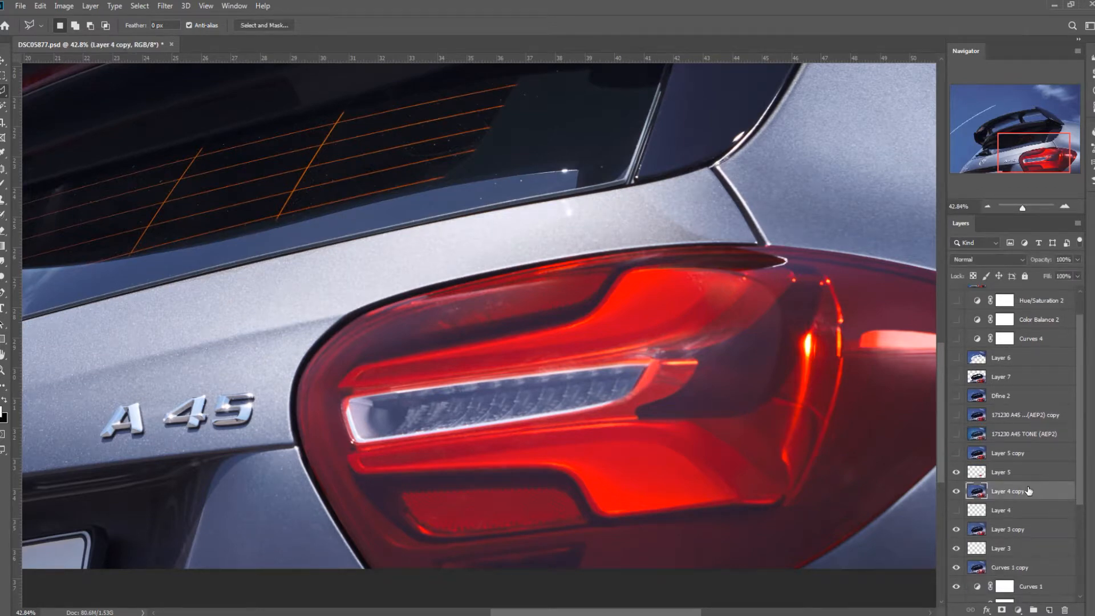
{"action": "key", "text": "ctrl+v"}
{"action": "key", "text": "ctrl+z"}
Compare the taillight with and without Layer 5 copy by switching the neighbouring layers off and on.
{"action": "left_click", "coordinate": [957, 491]}
{"action": "left_click", "coordinate": [957, 472]}
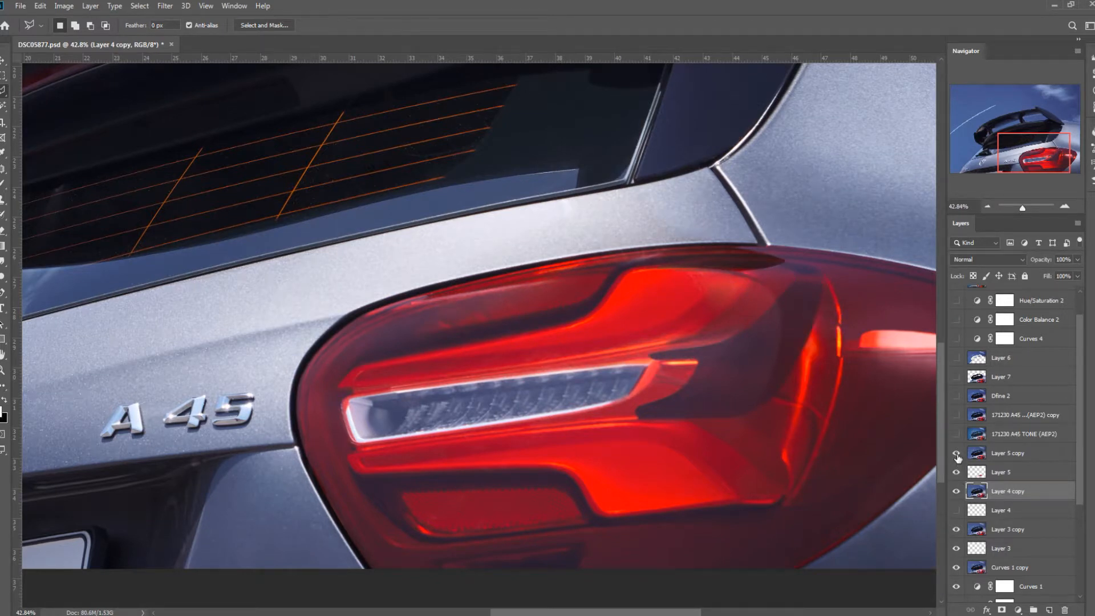
{"action": "left_click", "coordinate": [957, 472]}
{"action": "left_click", "coordinate": [957, 454]}
{"action": "left_click", "coordinate": [957, 472]}
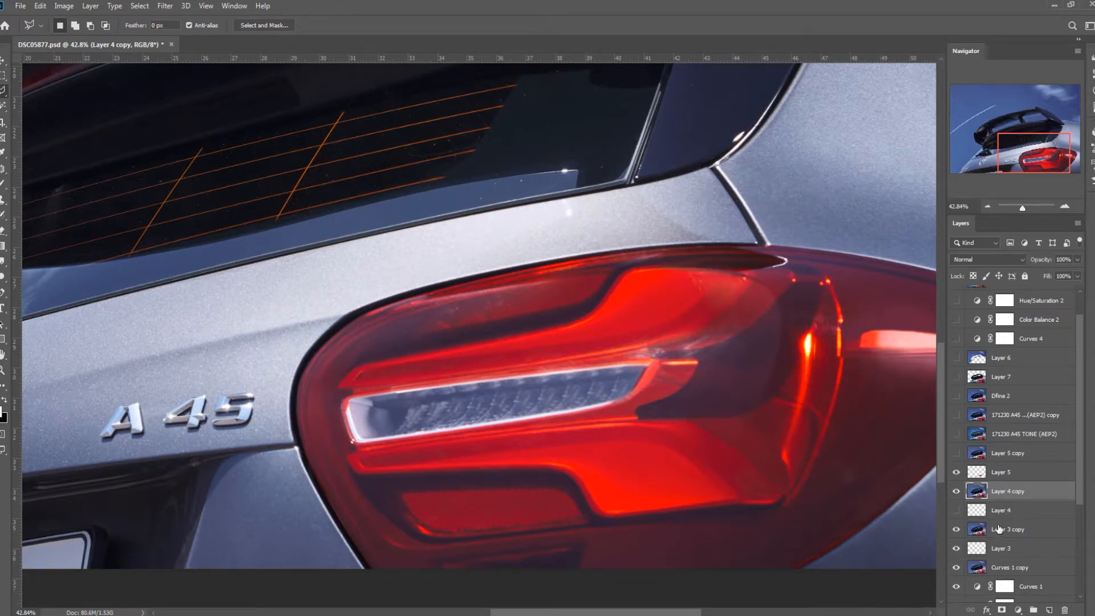
Hide Layer 4 copy and every layer beneath it so that only the taillight patch in Layer 5 shows.
{"action": "left_click_drag", "start_coordinate": [956, 491], "coordinate": [962, 587]}
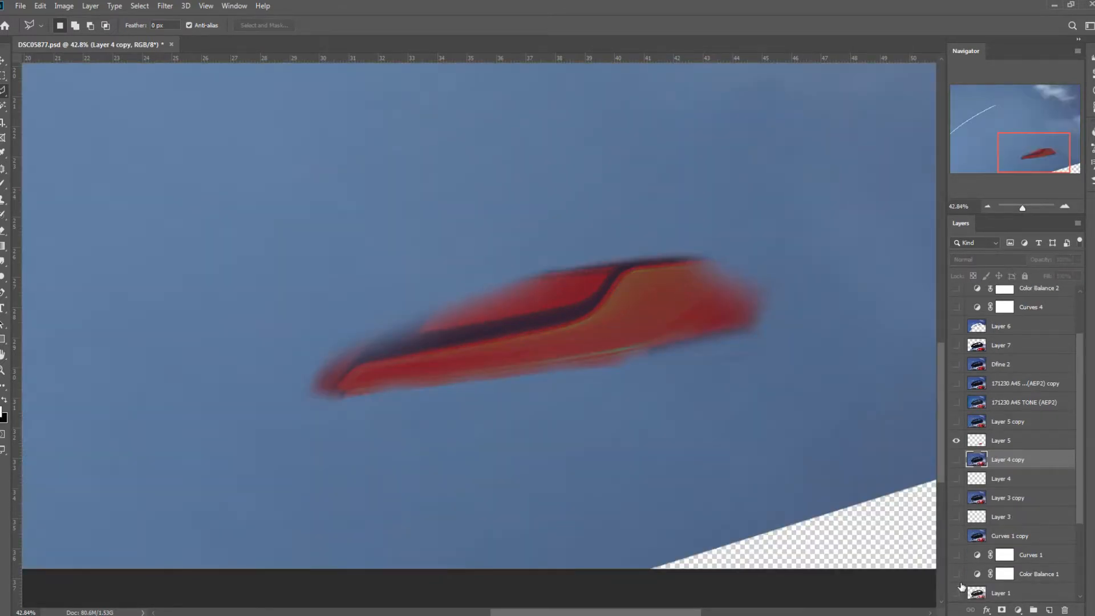
{"action": "scroll", "coordinate": [962, 588], "scroll_direction": "down", "scroll_amount": 3}
{"action": "scroll", "coordinate": [941, 409], "scroll_direction": "up", "scroll_amount": 3}
{"action": "left_click_drag", "start_coordinate": [956, 502], "coordinate": [956, 574]}
{"action": "scroll", "coordinate": [956, 573], "scroll_direction": "up", "scroll_amount": 3}
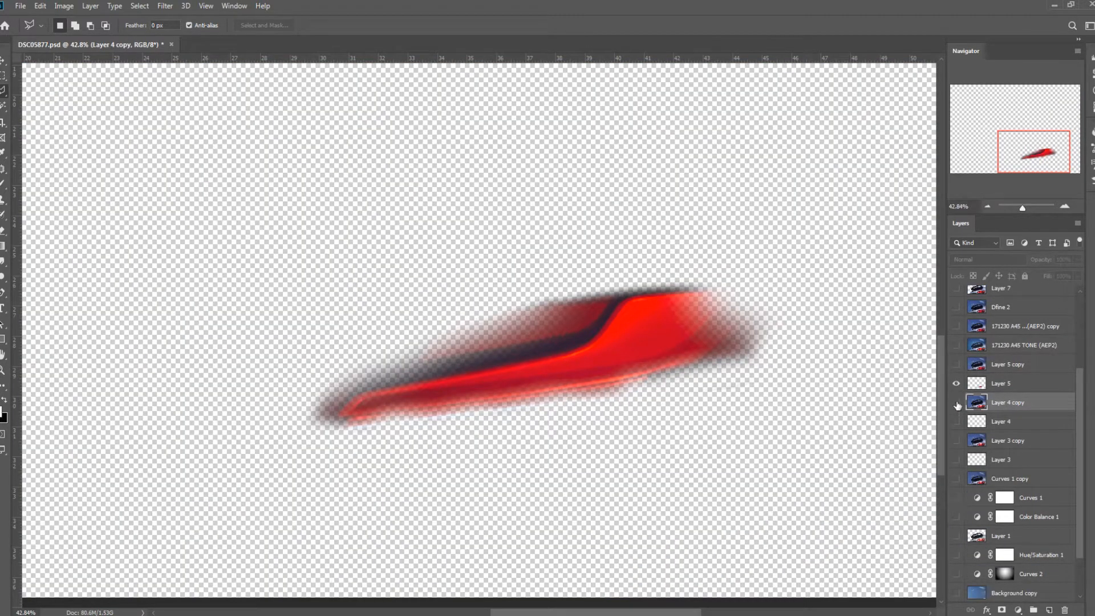
Show Layer 4 copy and compare it with the Layer 5 patch and Layer 5 copy.
{"action": "left_click", "coordinate": [958, 386]}
{"action": "left_click", "coordinate": [958, 386]}
{"action": "left_click", "coordinate": [956, 364]}
{"action": "left_click", "coordinate": [958, 384]}
{"action": "left_click", "coordinate": [959, 384]}
{"action": "left_click", "coordinate": [958, 403]}
{"action": "left_click", "coordinate": [959, 365]}
{"action": "left_click", "coordinate": [960, 383]}
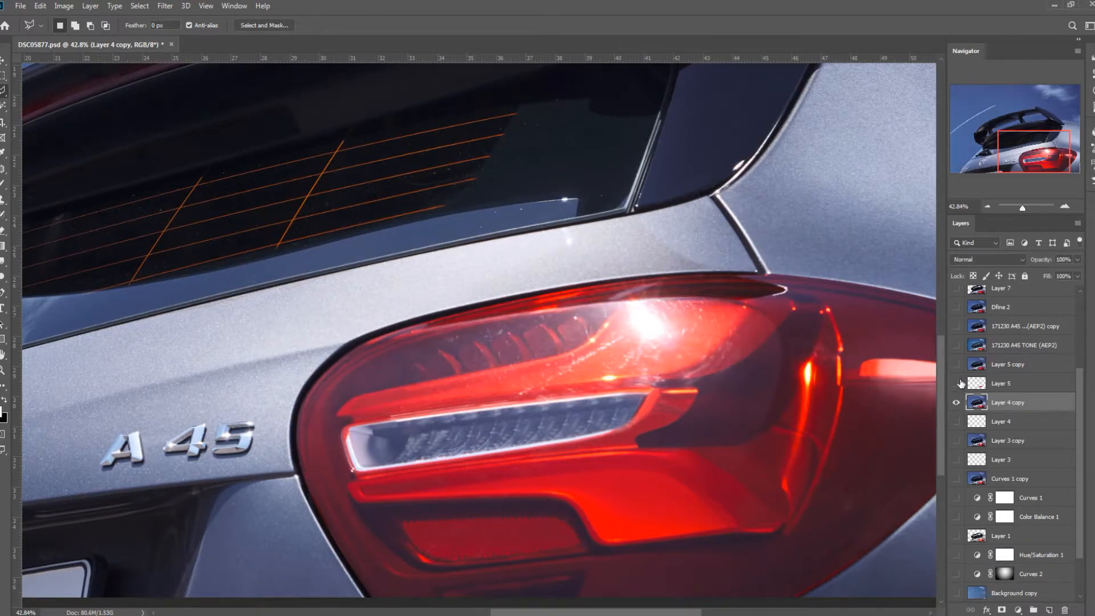
Show Layer 5 copy and 171230 A45 TONE (AEP2), and compare the whole picture with and without the tone layer.
{"action": "left_click", "coordinate": [956, 365]}
{"action": "left_click", "coordinate": [957, 345]}
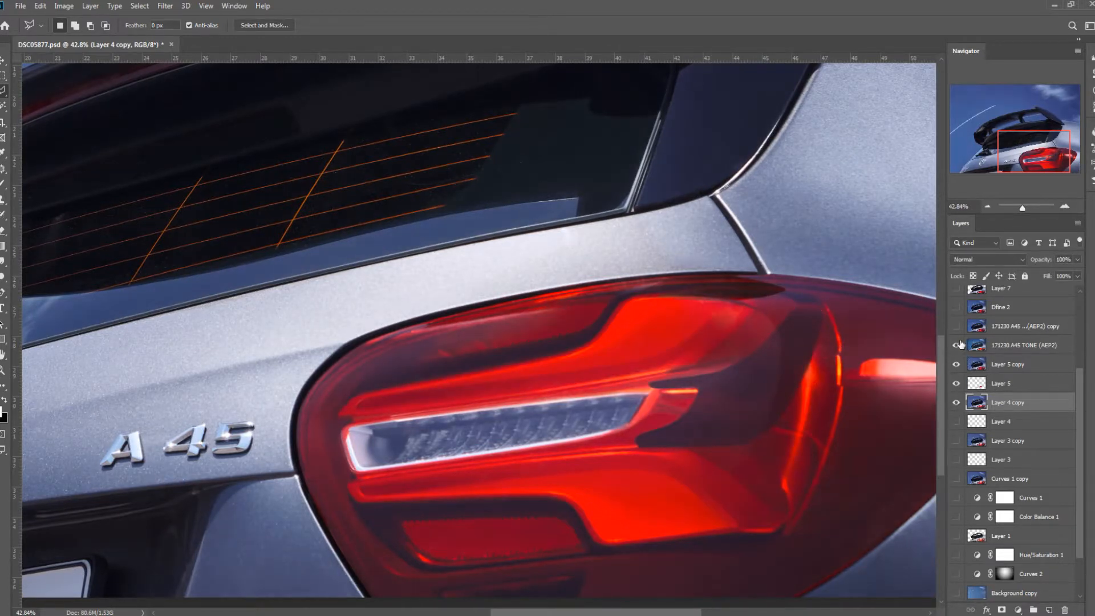
{"action": "key", "text": "ctrl+0"}
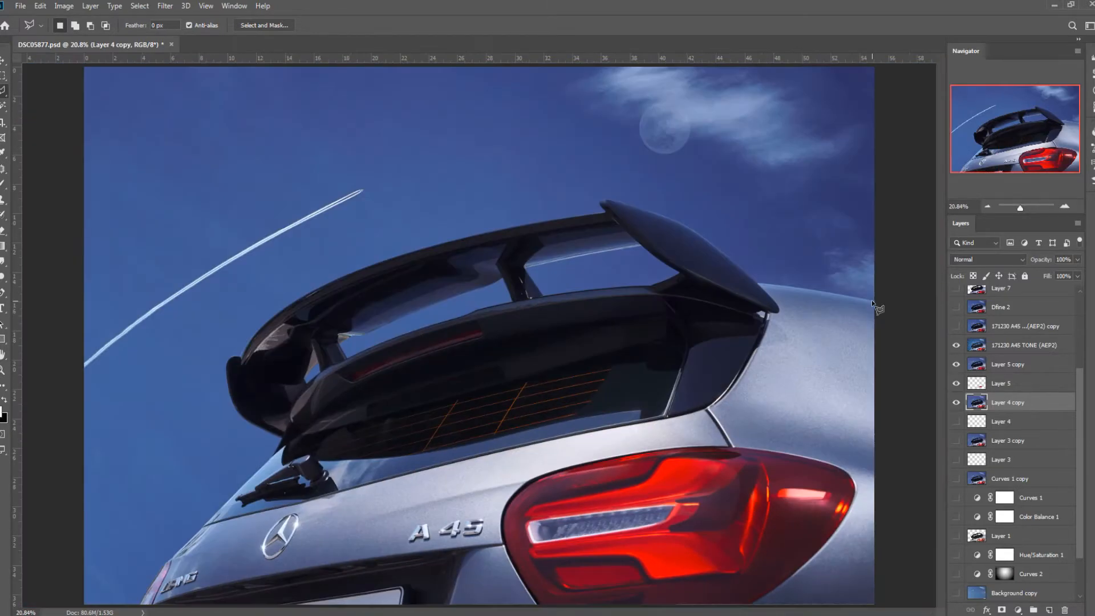
{"action": "left_click", "coordinate": [956, 346]}
{"action": "left_click", "coordinate": [956, 346]}
{"action": "left_click", "coordinate": [957, 344]}
{"action": "left_click", "coordinate": [957, 344]}
{"action": "left_click", "coordinate": [956, 346]}
Show the AEP2 tone copy and Dfine 2, and compare the spoiler's left end up close with and without Dfine 2.
{"action": "left_click_drag", "start_coordinate": [957, 347], "coordinate": [957, 314]}
{"action": "key", "text": "z"}
{"action": "left_click_drag", "start_coordinate": [257, 361], "coordinate": [358, 299]}
{"action": "left_click_drag", "start_coordinate": [474, 285], "coordinate": [455, 424]}
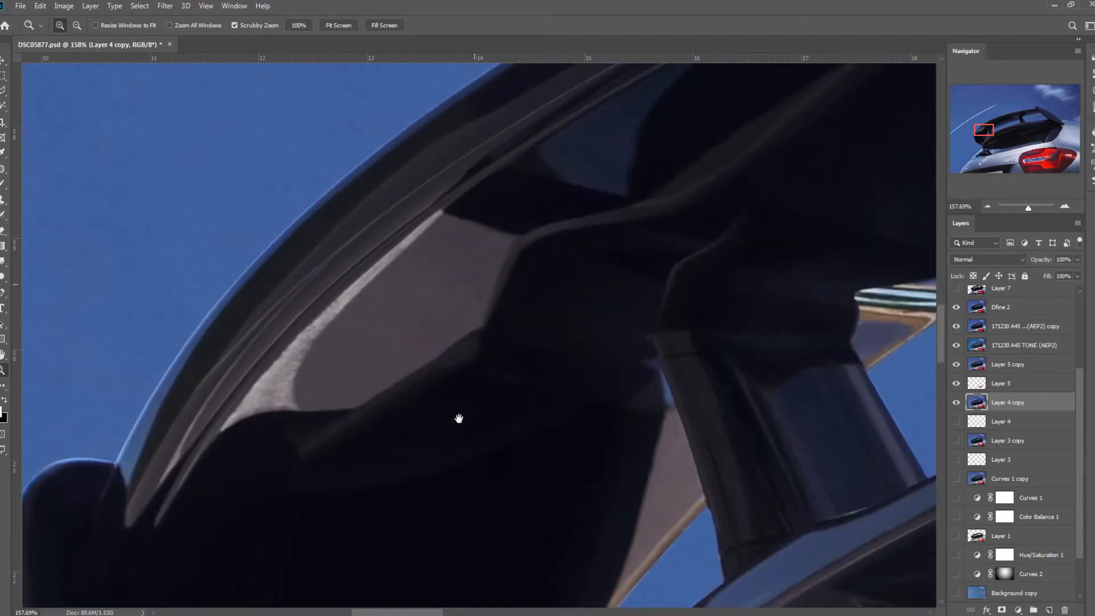
{"action": "left_click", "coordinate": [957, 308]}
{"action": "left_click", "coordinate": [957, 308]}
Examine the rest of the spoiler, and compare the whole picture with and without Dfine 2.
{"action": "left_click_drag", "start_coordinate": [538, 391], "coordinate": [199, 402]}
{"action": "mouse_move", "coordinate": [684, 410]}
{"action": "left_mouse_down"}
{"action": "mouse_move", "coordinate": [411, 423]}
{"action": "mouse_move", "coordinate": [103, 485]}
{"action": "left_mouse_up"}
{"action": "mouse_move", "coordinate": [856, 279]}
{"action": "left_mouse_down"}
{"action": "mouse_move", "coordinate": [406, 382]}
{"action": "mouse_move", "coordinate": [140, 396]}
{"action": "left_mouse_up"}
{"action": "left_click_drag", "start_coordinate": [600, 365], "coordinate": [502, 422]}
{"action": "left_click", "coordinate": [957, 307]}
{"action": "left_click", "coordinate": [957, 307]}
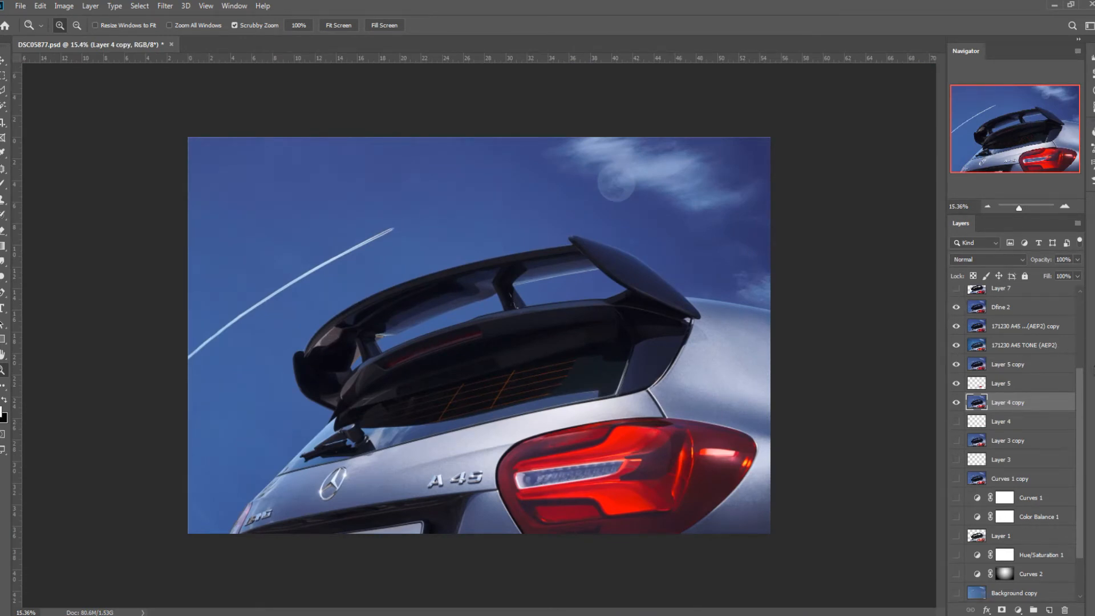
Show the cut-out car in Layer 7 and hide Dfine 2 and every layer beneath it.
{"action": "scroll", "coordinate": [1082, 382], "scroll_direction": "up", "scroll_amount": 4}
{"action": "left_click", "coordinate": [956, 410]}
{"action": "left_click", "coordinate": [956, 410]}
{"action": "left_click", "coordinate": [957, 410]}
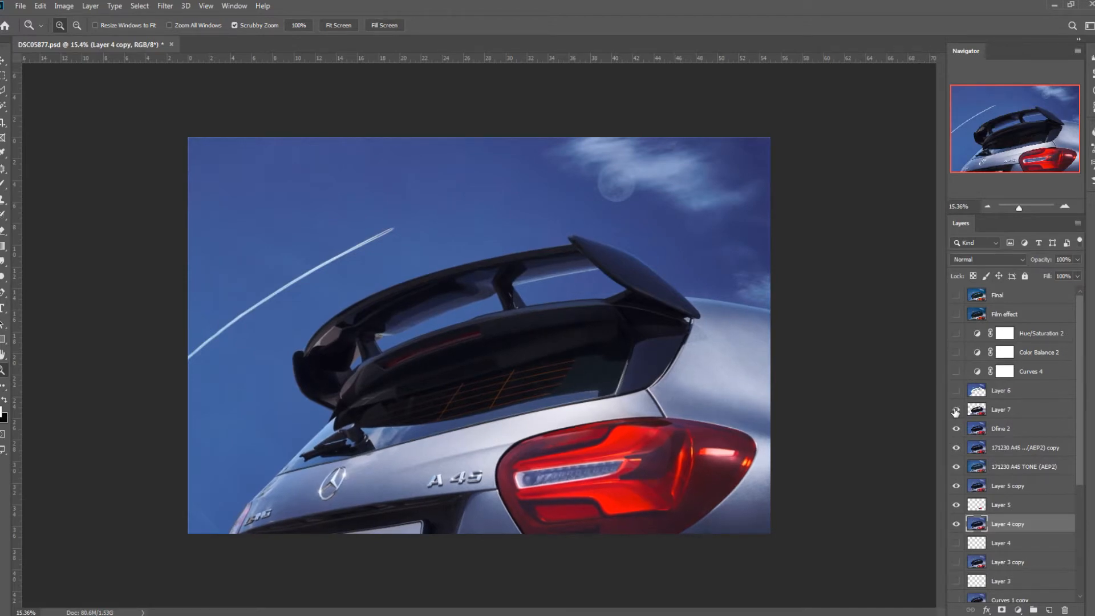
{"action": "left_click_drag", "start_coordinate": [957, 429], "coordinate": [953, 516]}
{"action": "scroll", "coordinate": [958, 516], "scroll_direction": "down", "scroll_amount": 5}
{"action": "scroll", "coordinate": [963, 505], "scroll_direction": "up", "scroll_amount": 5}
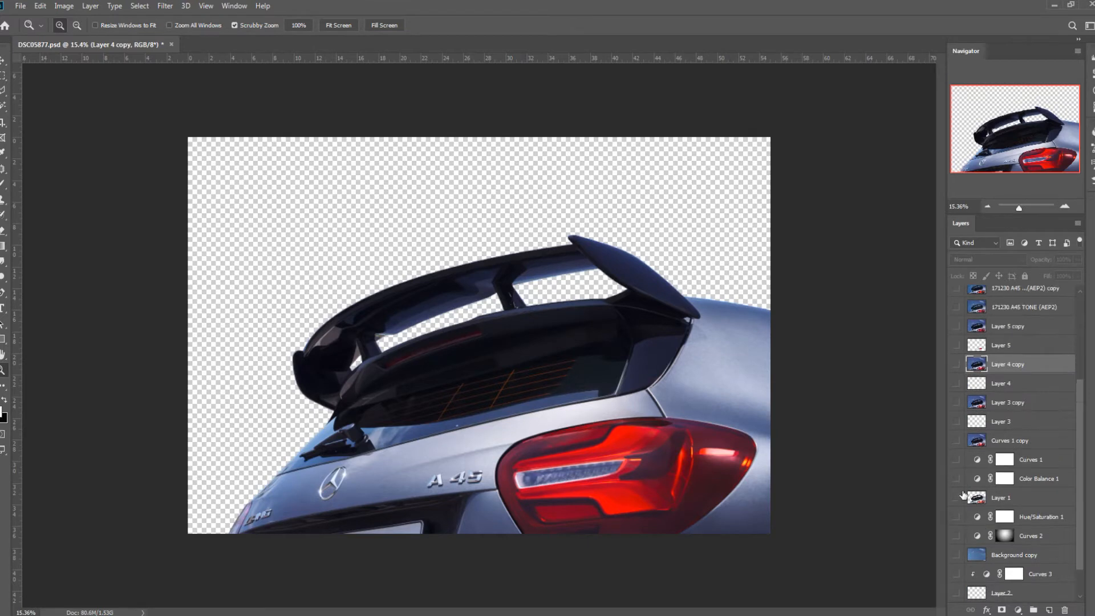
Hide Layer 7 and view the cut-out sky in Layer 6 on its own.
{"action": "left_click", "coordinate": [957, 409]}
{"action": "left_click", "coordinate": [957, 391]}
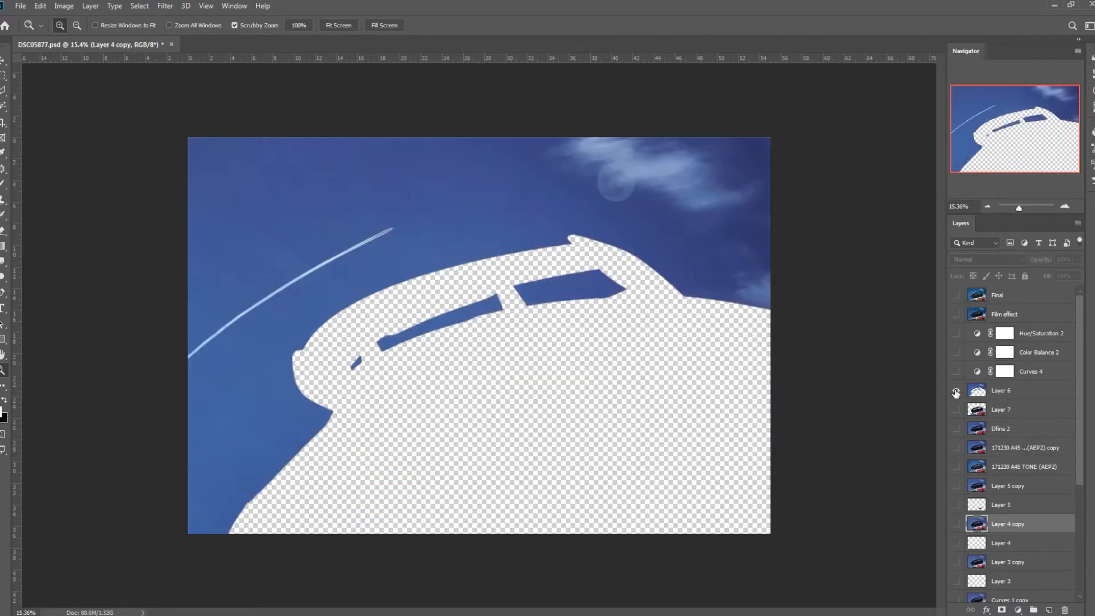
{"action": "left_click", "coordinate": [956, 390]}
{"action": "left_click", "coordinate": [956, 391]}
Show Layer 7, Dfine 2, Curves 4, Color Balance 2, Hue/Saturation 2, Film effect and Final.
{"action": "left_click_drag", "start_coordinate": [957, 411], "coordinate": [958, 354]}
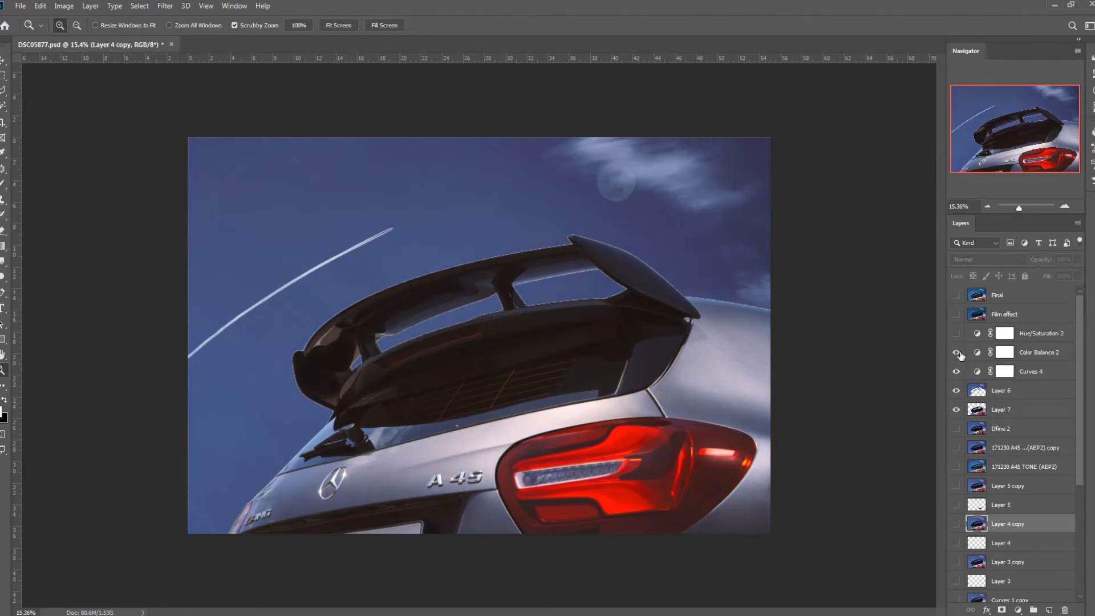
{"action": "left_click", "coordinate": [957, 428]}
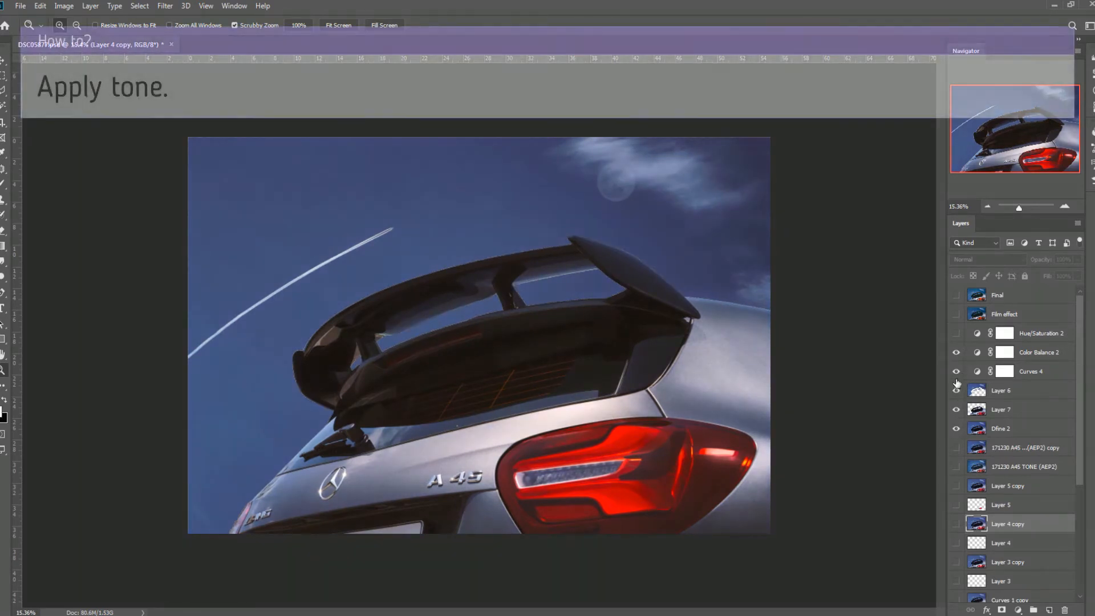
{"action": "left_click", "coordinate": [953, 334]}
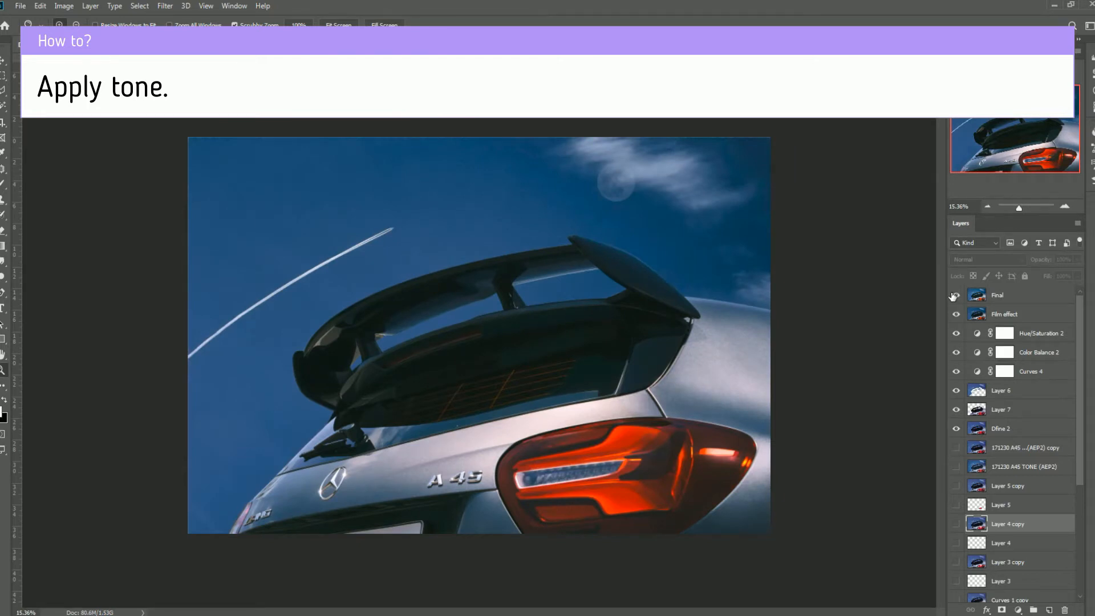
{"action": "left_click", "coordinate": [956, 295]}
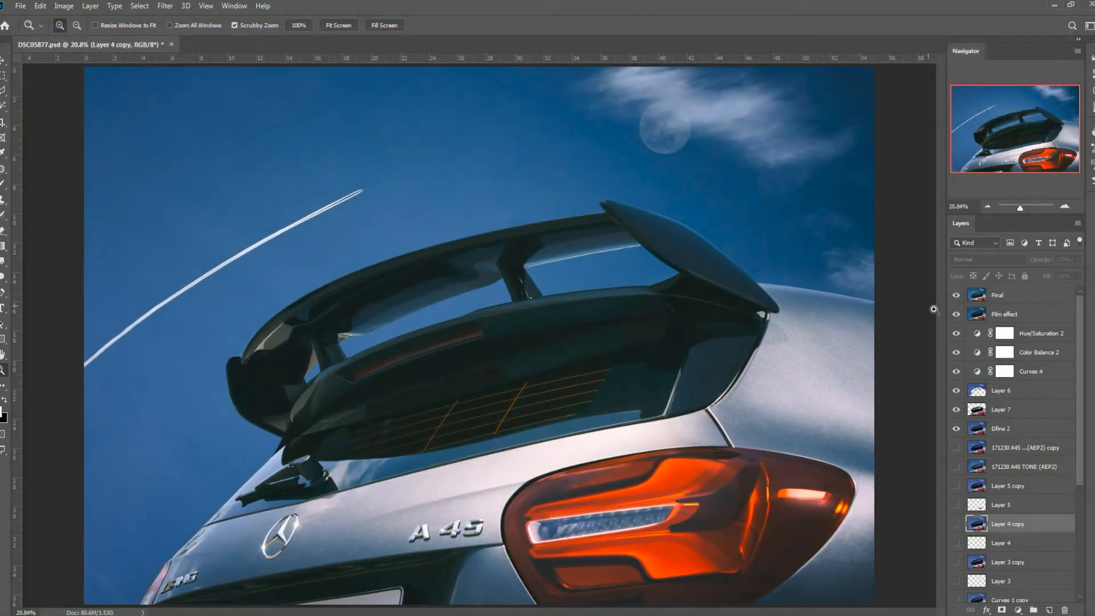
Check the picture without Final and Film effect, and leave only Final shown with the layers beneath it hidden.
{"action": "left_click", "coordinate": [956, 295]}
{"action": "left_click", "coordinate": [956, 315]}
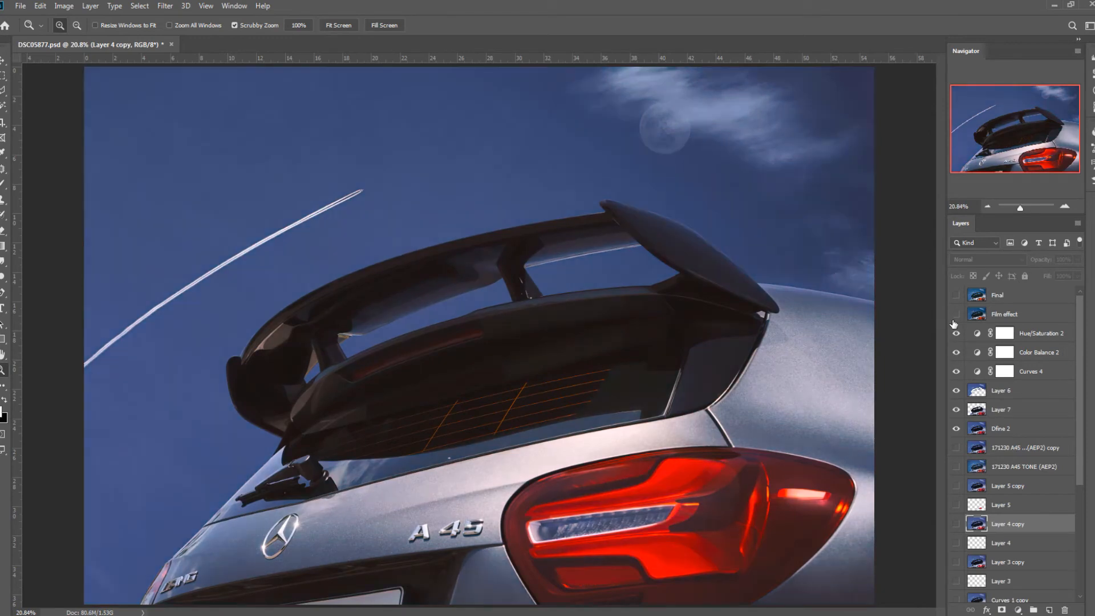
{"action": "left_click", "coordinate": [957, 299]}
{"action": "left_click_drag", "start_coordinate": [955, 319], "coordinate": [953, 376]}
{"action": "scroll", "coordinate": [964, 452], "scroll_direction": "down", "scroll_amount": 3}
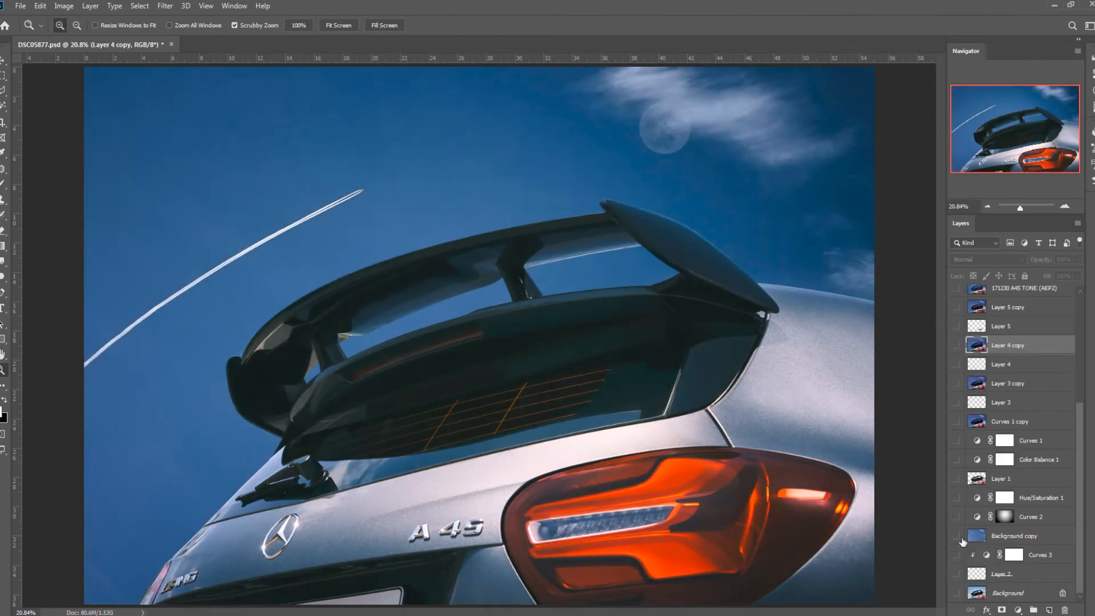
{"action": "scroll", "coordinate": [964, 576], "scroll_direction": "up", "scroll_amount": 3}
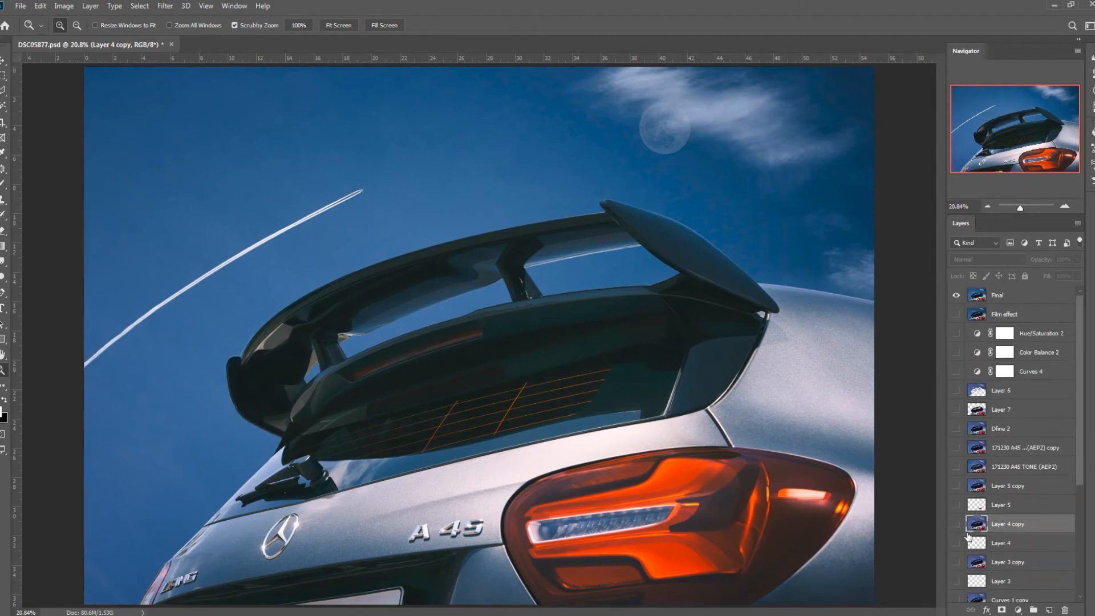
Compare the picture with and without the Final layer, and view the finished image in full-screen mode.
{"action": "left_click", "coordinate": [956, 295]}
{"action": "left_click", "coordinate": [956, 296]}
{"action": "left_click", "coordinate": [957, 295]}
{"action": "left_click", "coordinate": [956, 295]}
{"action": "left_click", "coordinate": [956, 295]}
{"action": "left_click", "coordinate": [957, 296]}
{"action": "left_click", "coordinate": [957, 296]}
{"action": "left_click", "coordinate": [957, 296]}
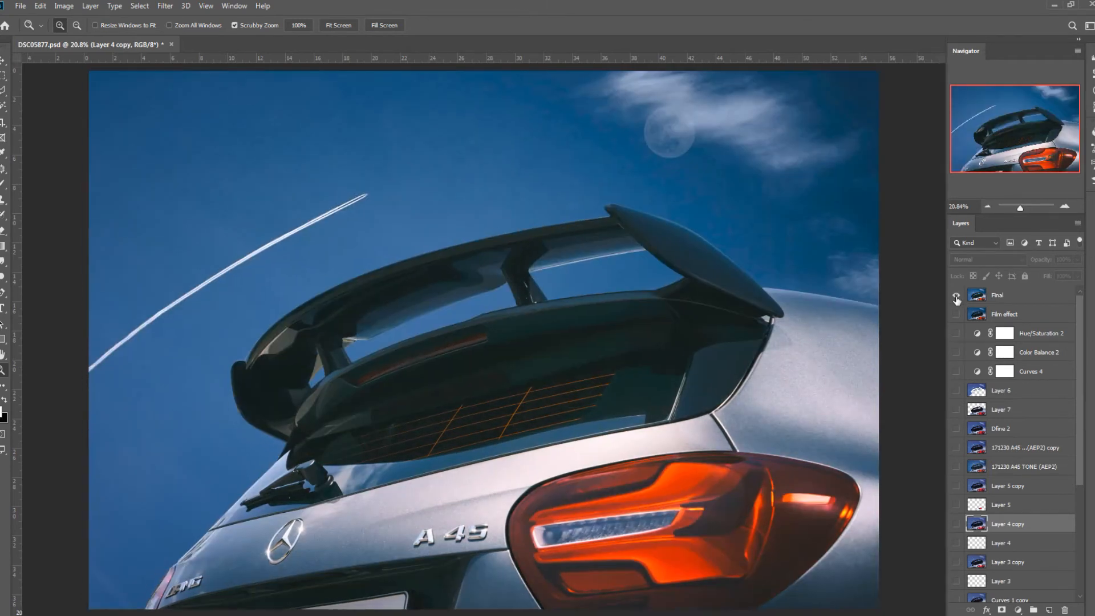
{"action": "key", "text": "f"}
{"action": "key", "text": "f"}
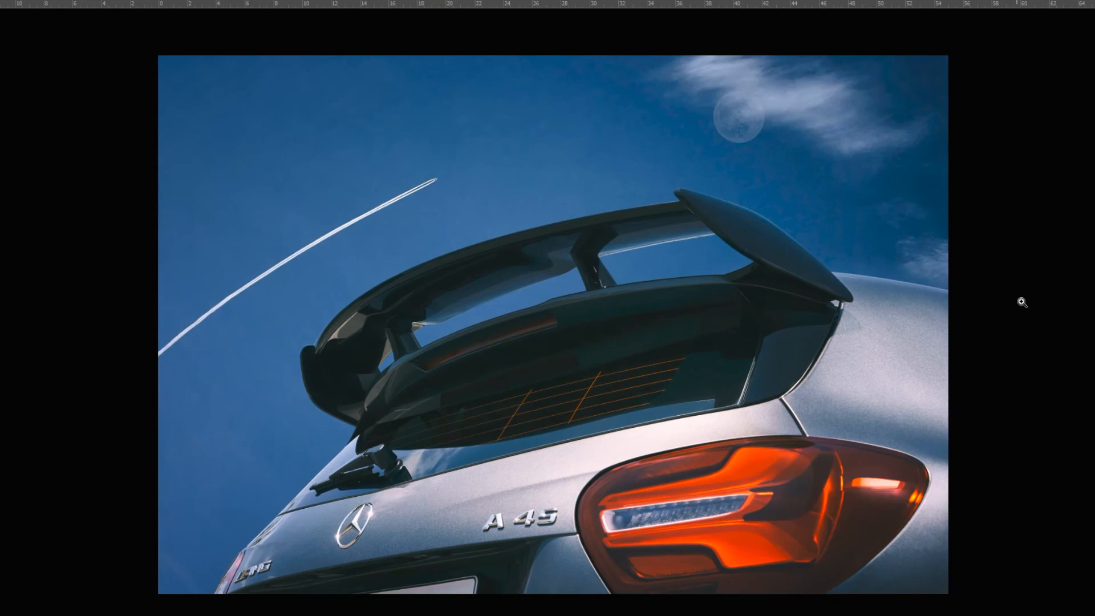